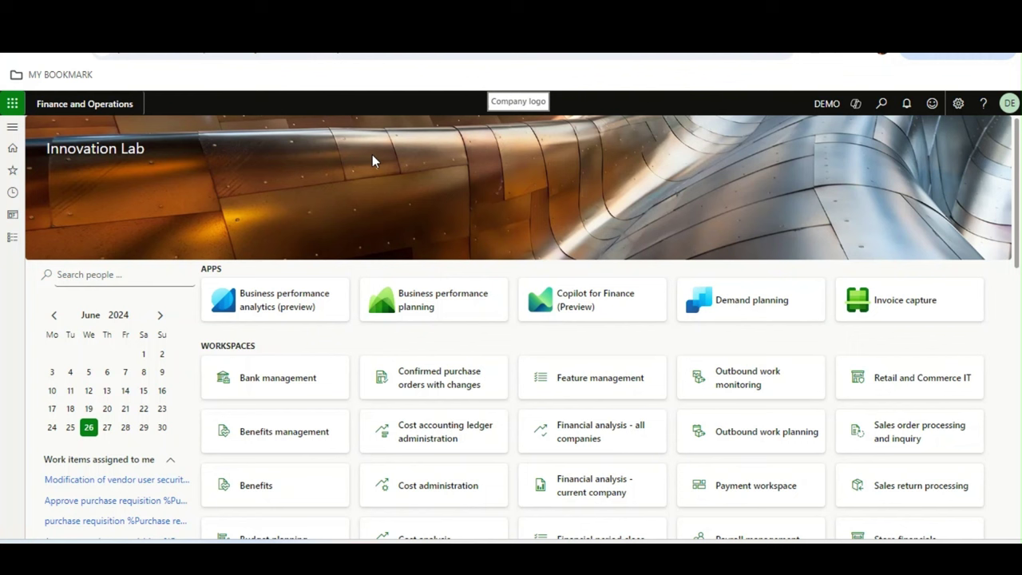
# - Expand the Modules list in the left pane so the Accounts payable menu shows
pyautogui.click(14, 240)
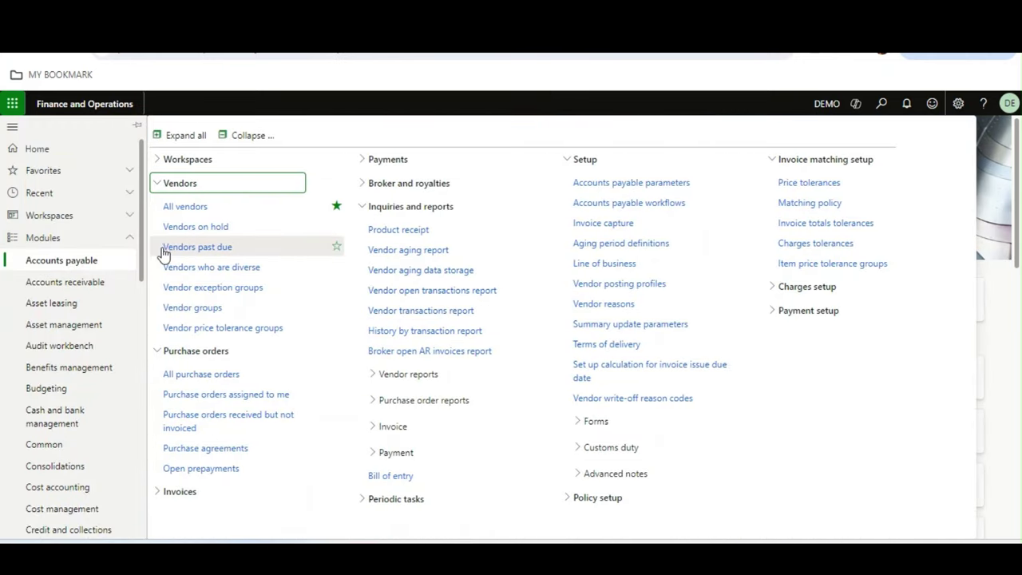
# - Open General ledger > Inquiries and reports > Trial balance, dated 01-04-2024 to 31-03-2025
pyautogui.scroll(-6, 92, 297)
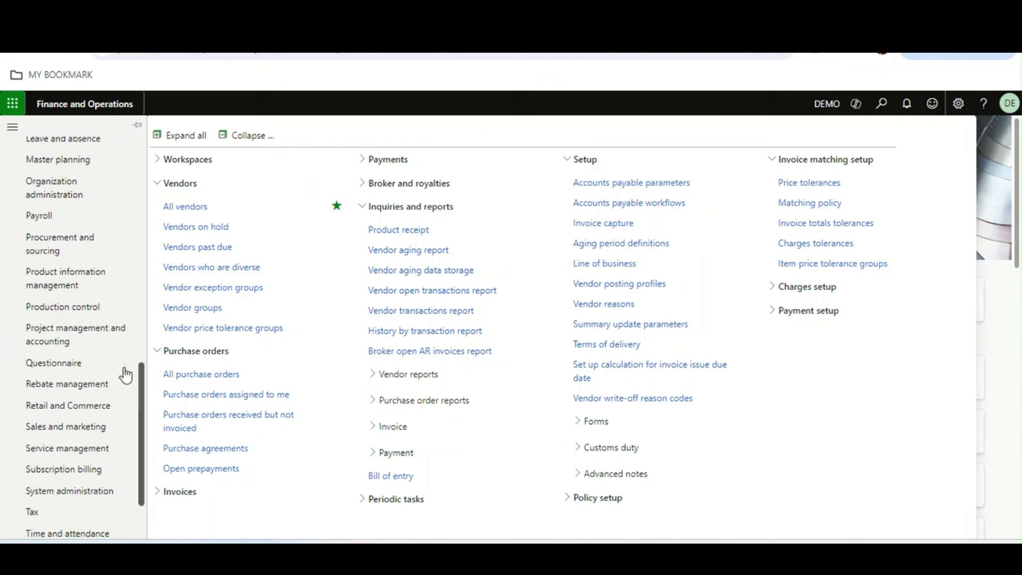
pyautogui.scroll(5, 124, 315)
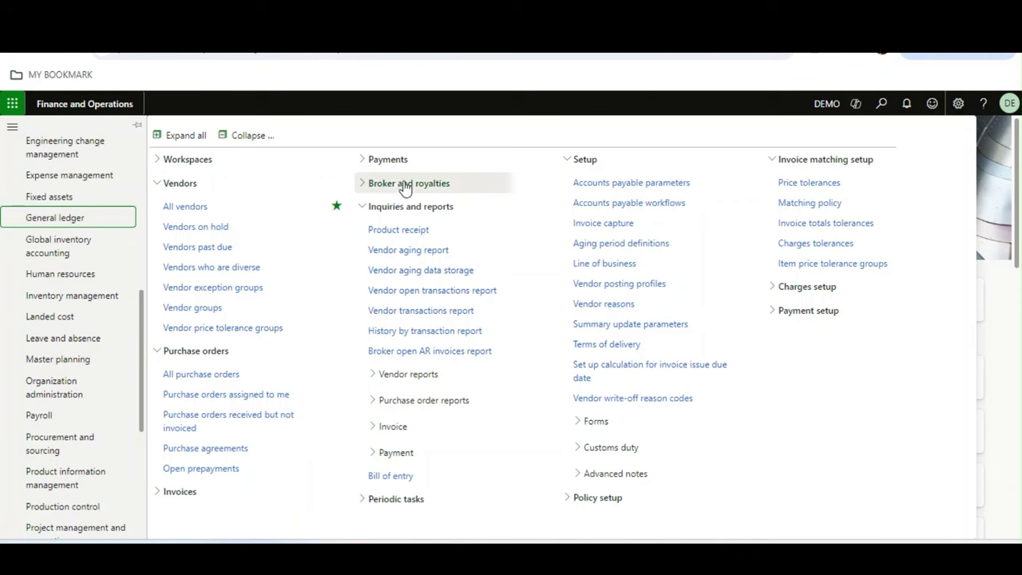
pyautogui.click(240, 209)
pyautogui.click(200, 229)
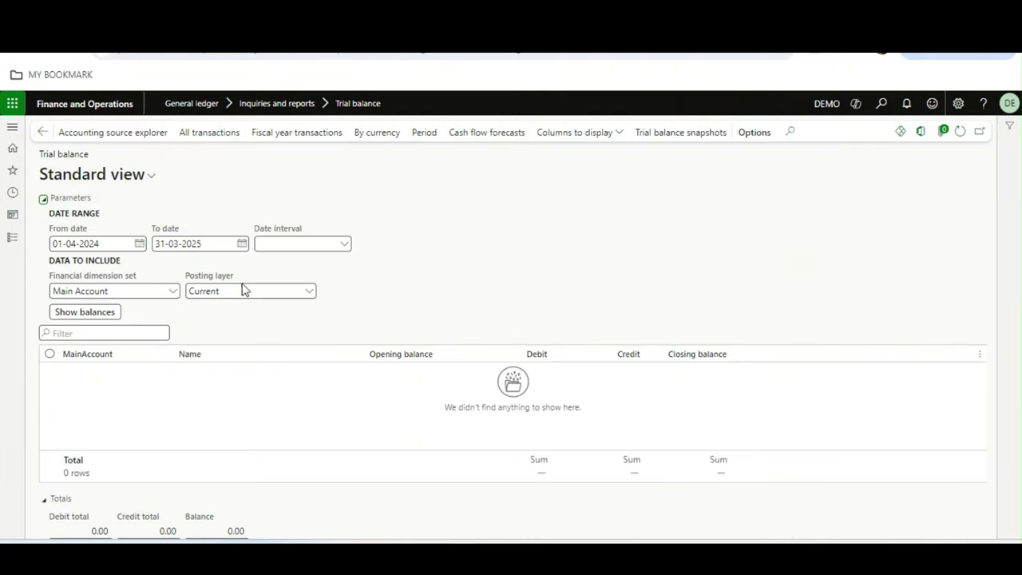
pyautogui.click(86, 314)
# - Open the Trial balance snapshots page, which lists no snapshots yet
pyautogui.click(662, 134)
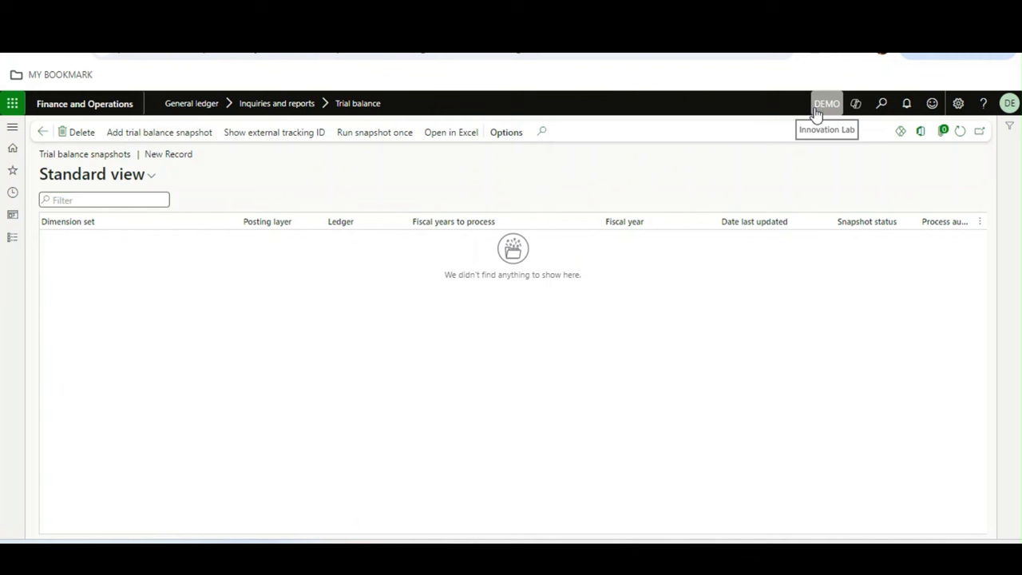
# - Add a Demo snapshot with dimension set Main Account and fiscal years Current fiscal year
pyautogui.click(141, 136)
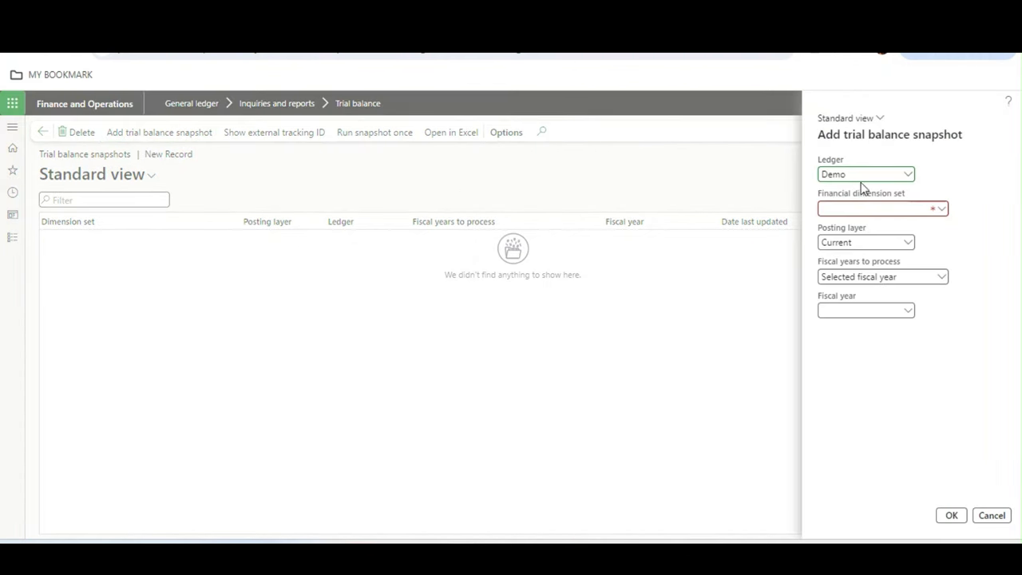
pyautogui.click(911, 206)
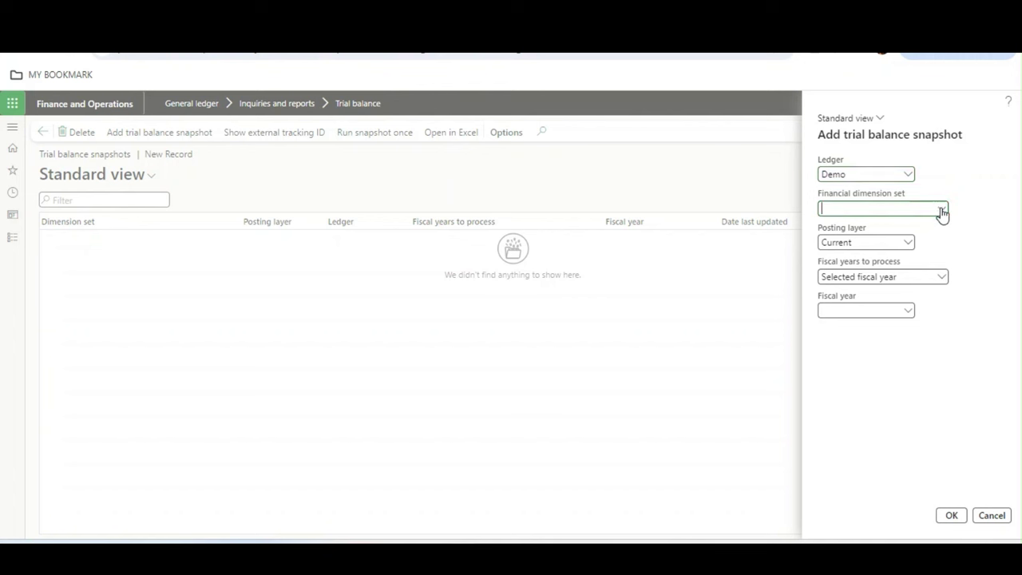
pyautogui.click(942, 210)
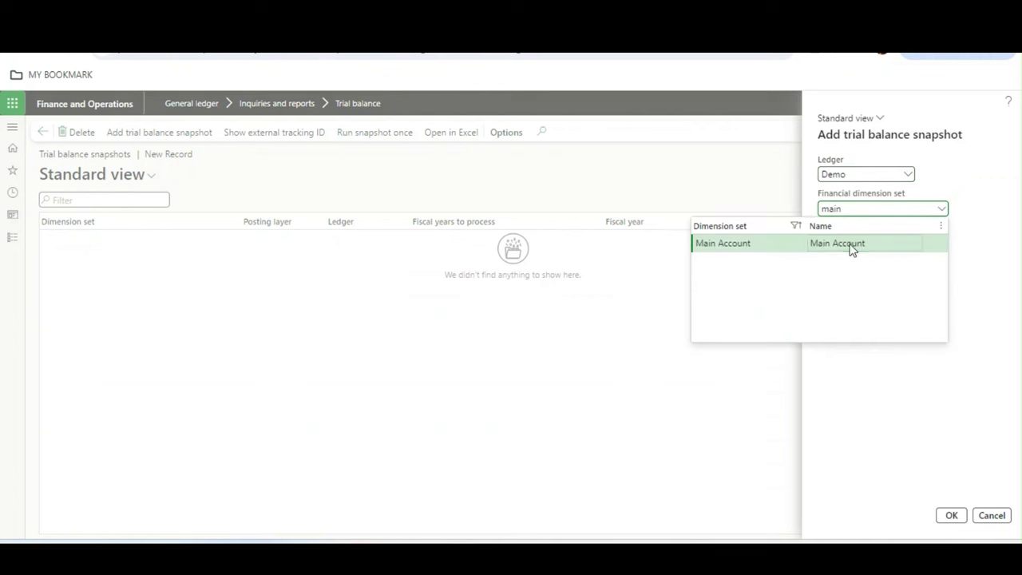
pyautogui.click(851, 244)
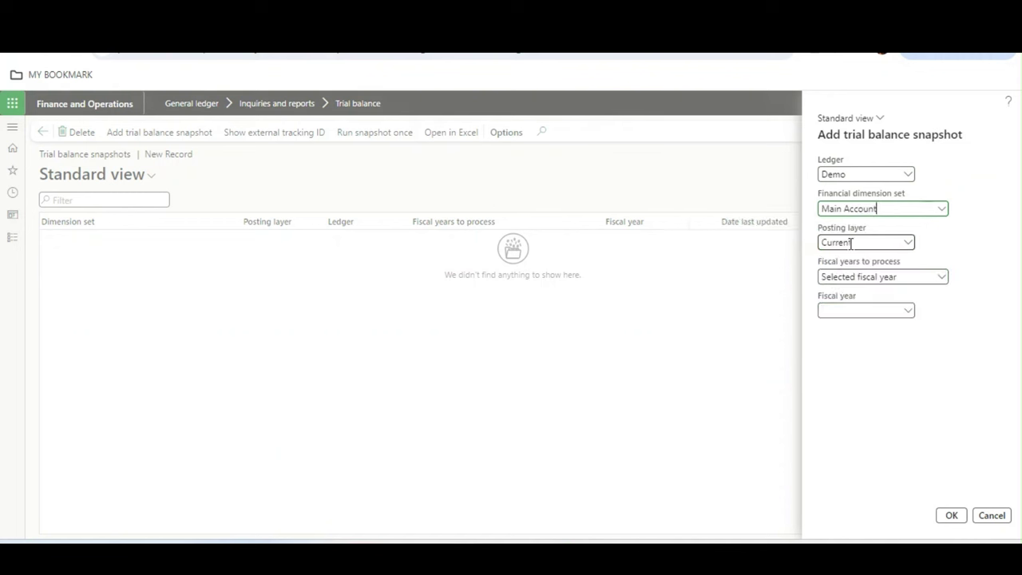
pyautogui.click(942, 278)
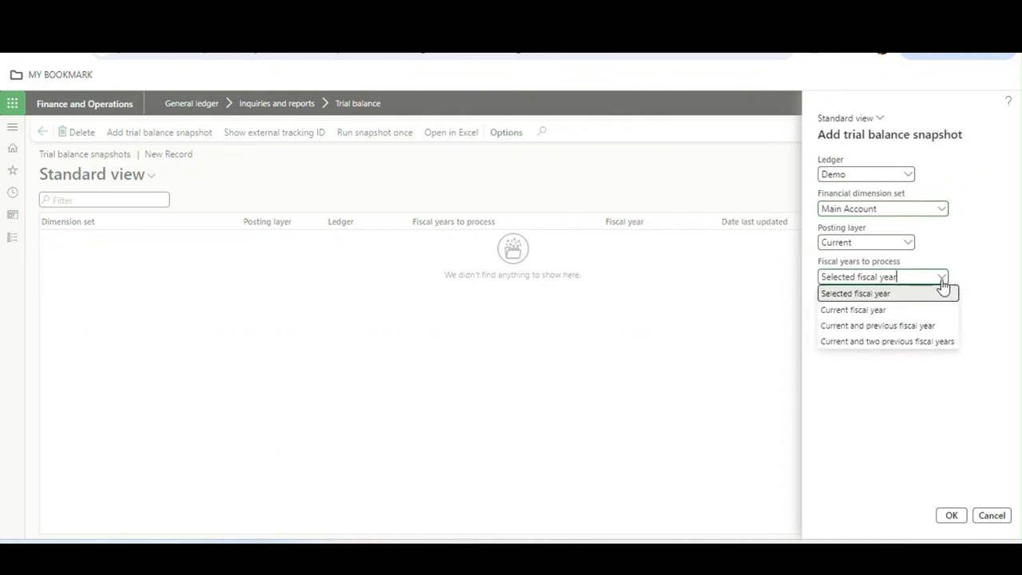
pyautogui.click(884, 310)
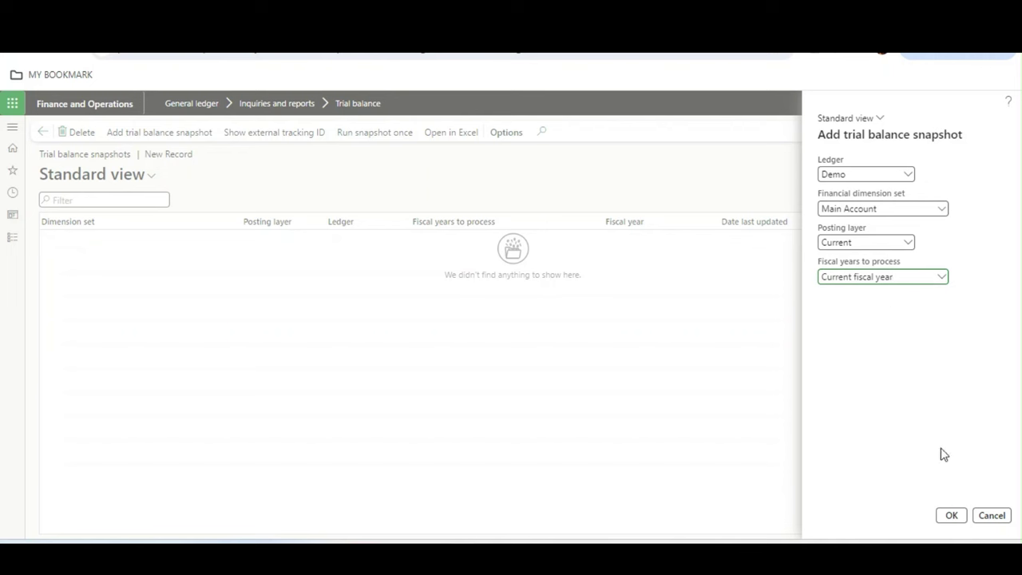
pyautogui.click(950, 516)
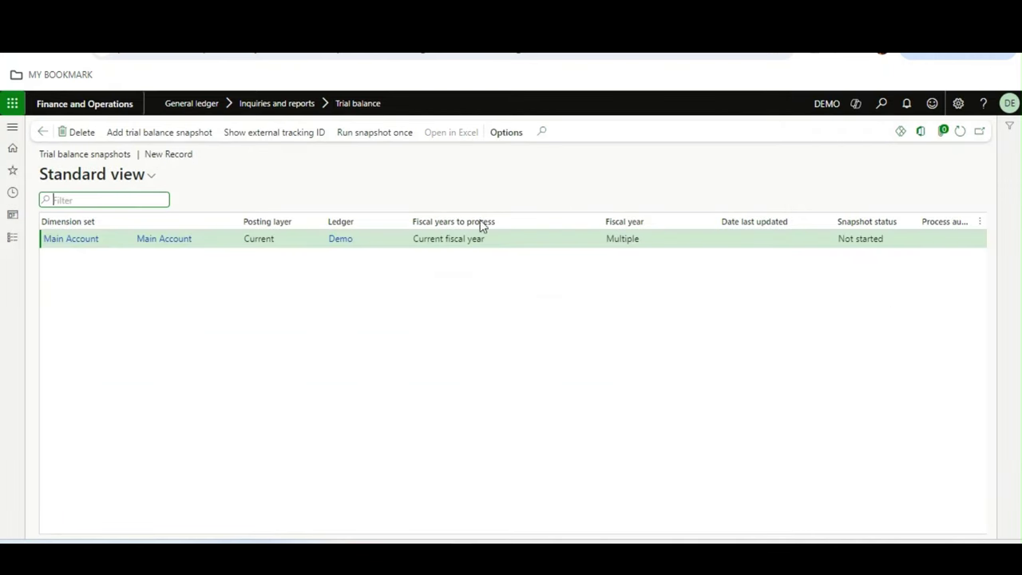
pyautogui.click(490, 242)
# - Run the Demo Main Account snapshot and refresh until its status reads Complete
pyautogui.click(364, 143)
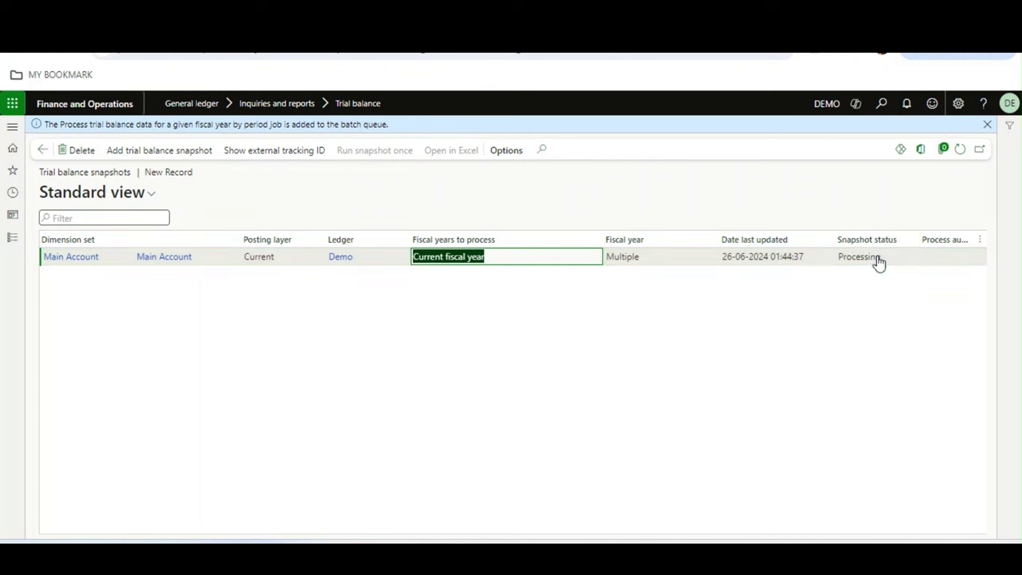
pyautogui.click(960, 153)
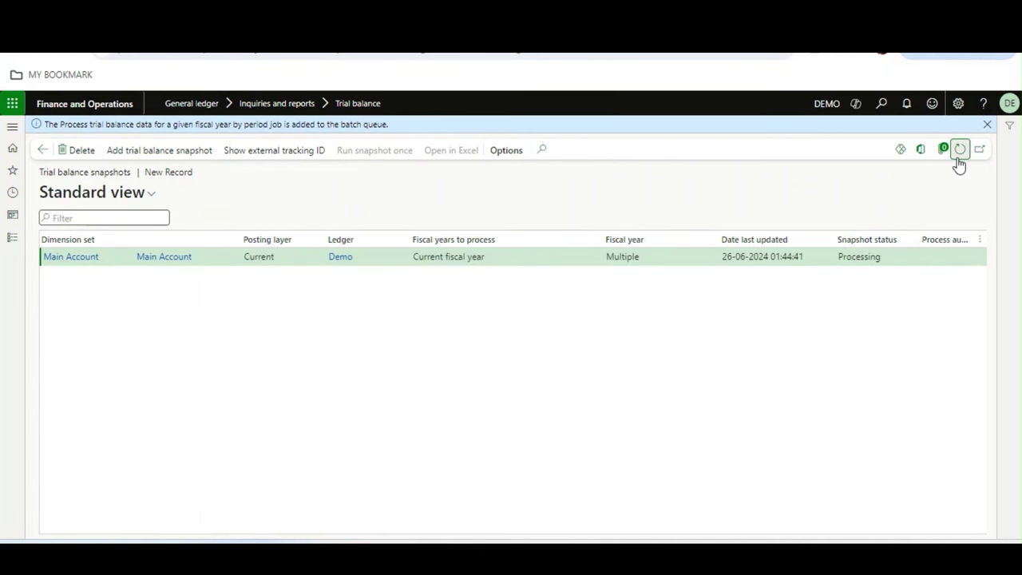
pyautogui.click(960, 153)
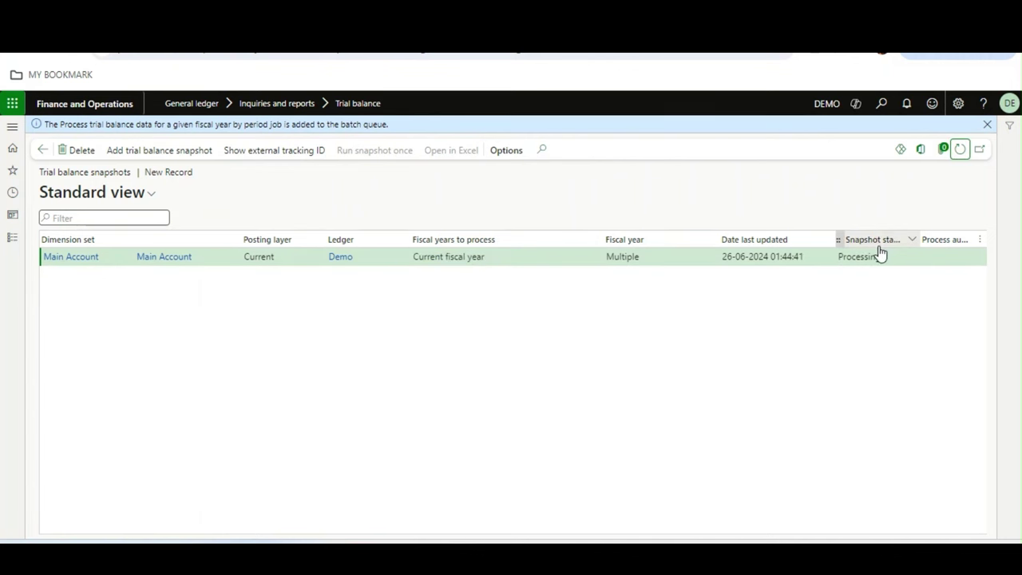
pyautogui.click(878, 256)
pyautogui.click(961, 156)
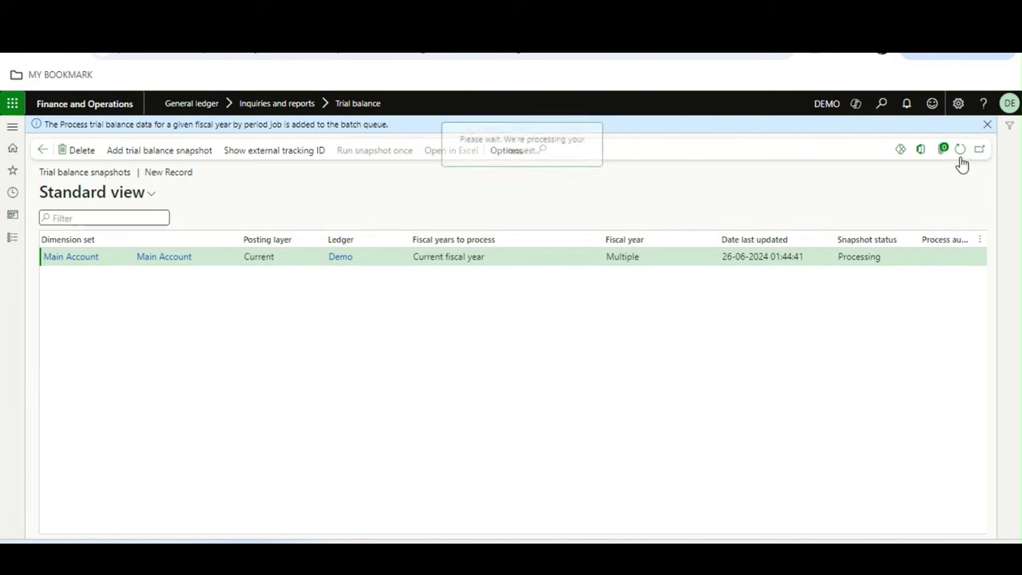
pyautogui.click(961, 158)
pyautogui.click(962, 160)
pyautogui.click(960, 160)
pyautogui.click(893, 258)
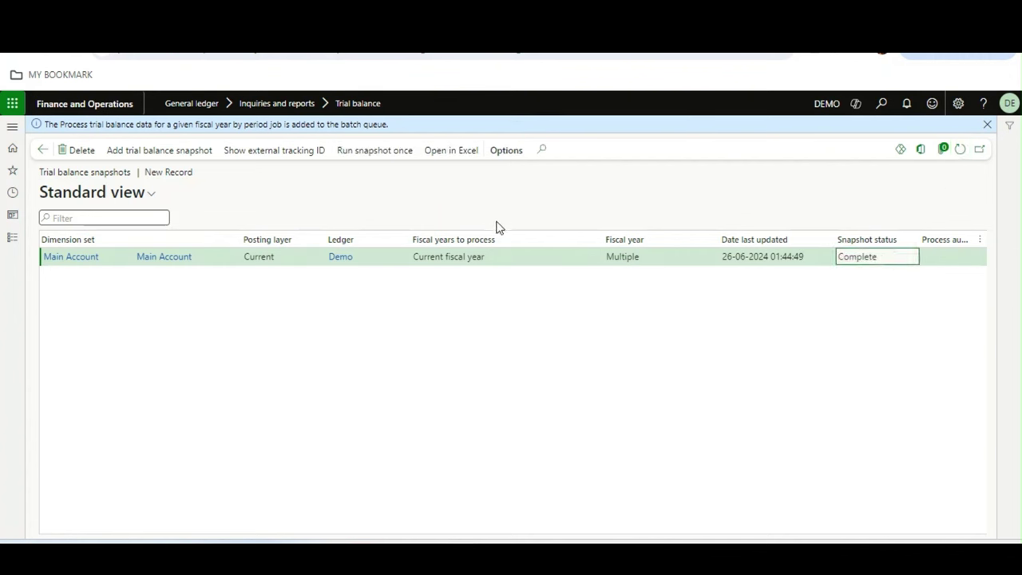
pyautogui.click(502, 263)
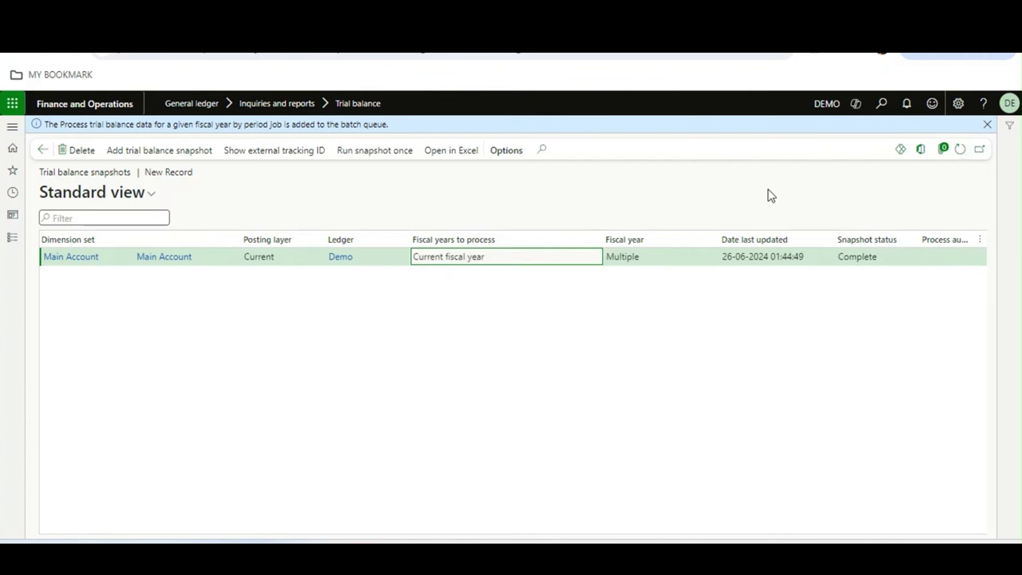
pyautogui.click(826, 114)
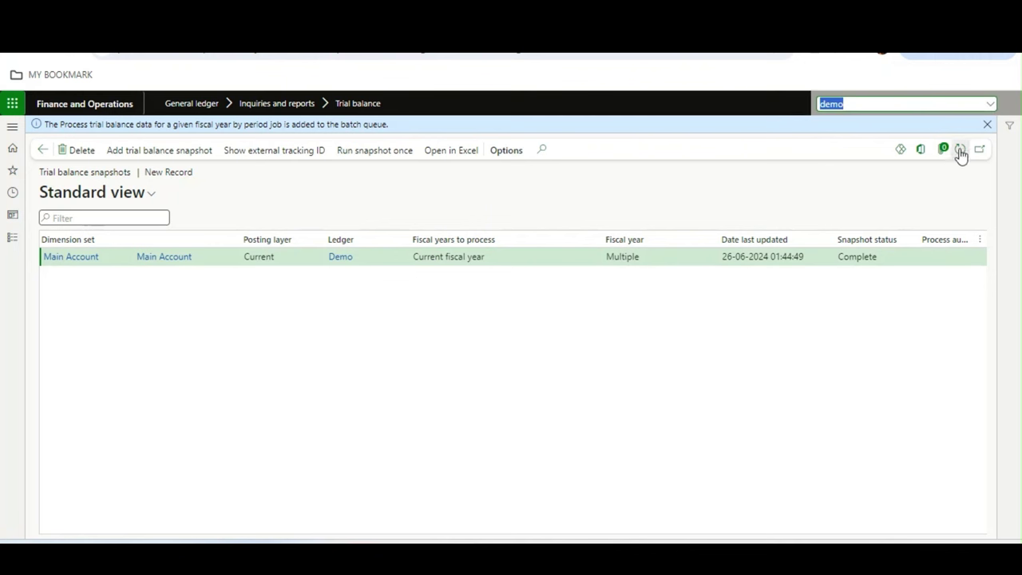
# - Change the company from DEMO to INMF Contoso India and open Trial balance snapshots
pyautogui.write('inmf')
pyautogui.click(883, 121)
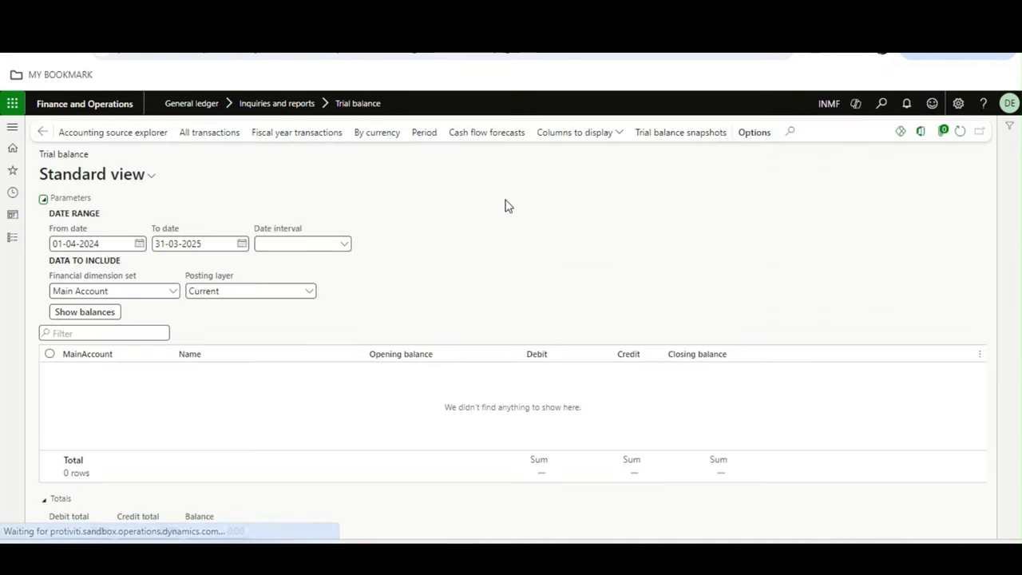
pyautogui.click(677, 138)
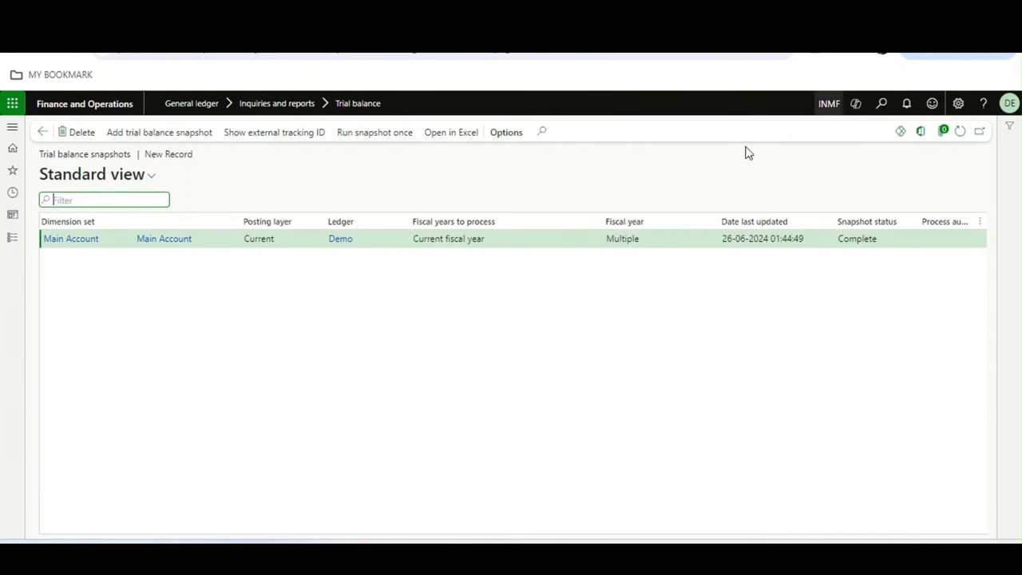
# - Create an INMF snapshot using the Main Account dimension set and Current fiscal year
pyautogui.click(647, 238)
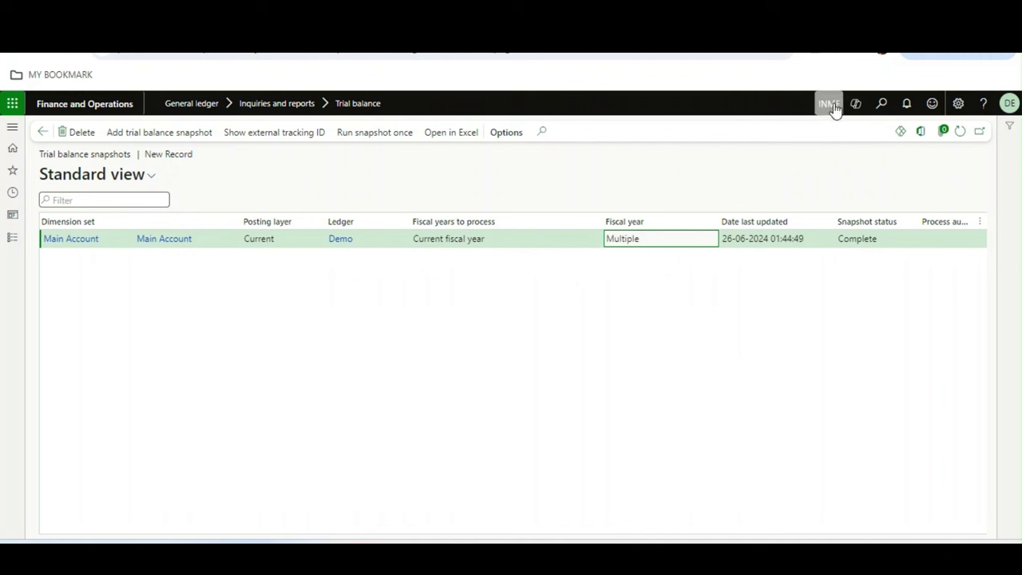
pyautogui.click(160, 136)
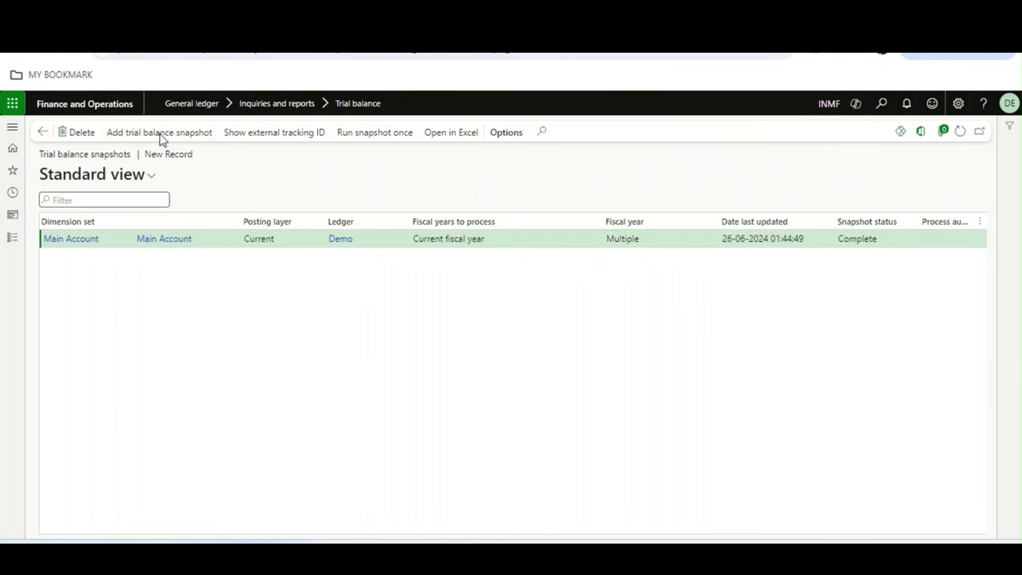
pyautogui.click(943, 208)
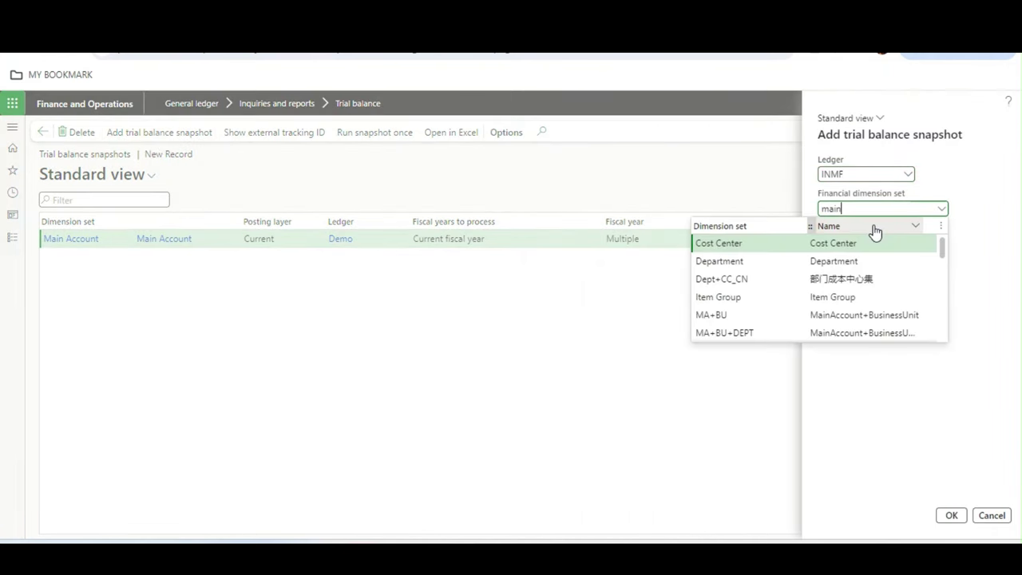
pyautogui.click(852, 241)
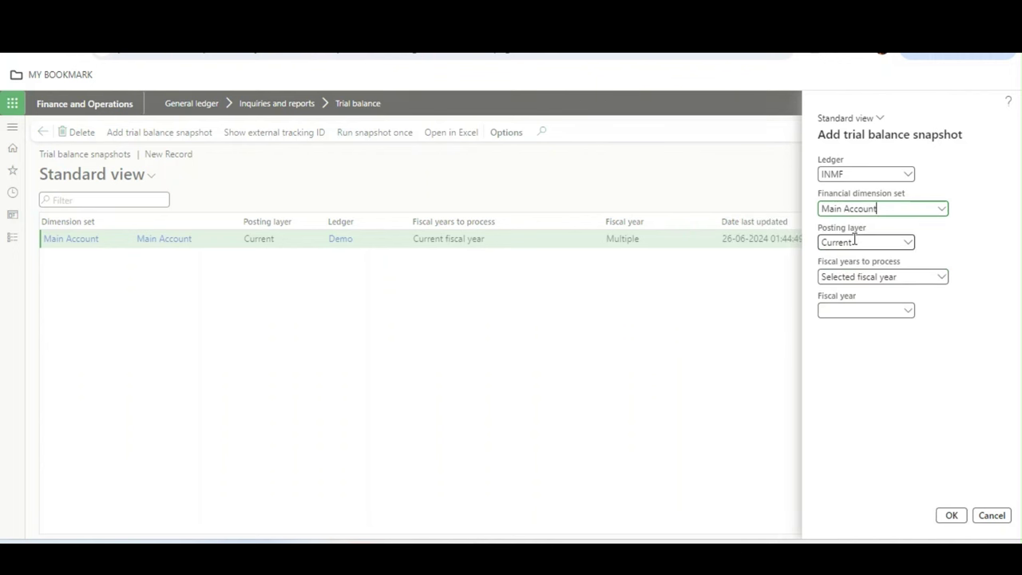
pyautogui.click(939, 278)
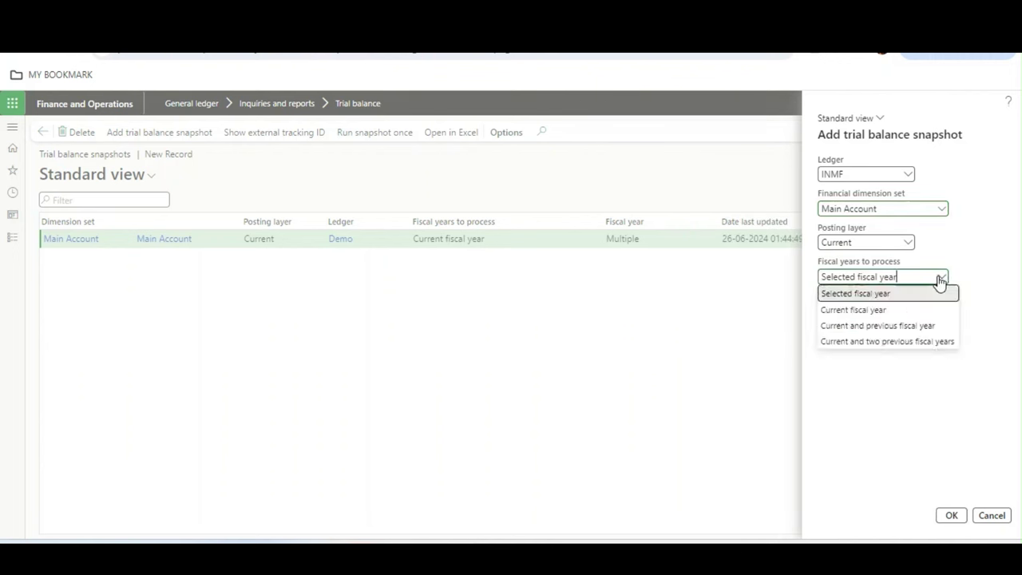
pyautogui.click(877, 310)
pyautogui.click(951, 519)
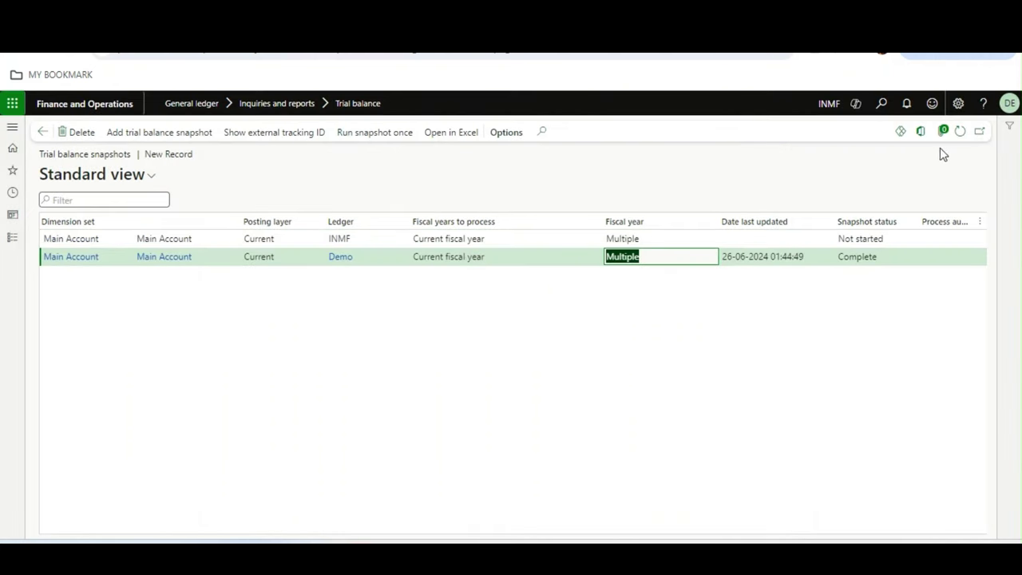
# - Run the INMF snapshot and refresh until its status shows Complete
pyautogui.click(510, 259)
pyautogui.click(855, 241)
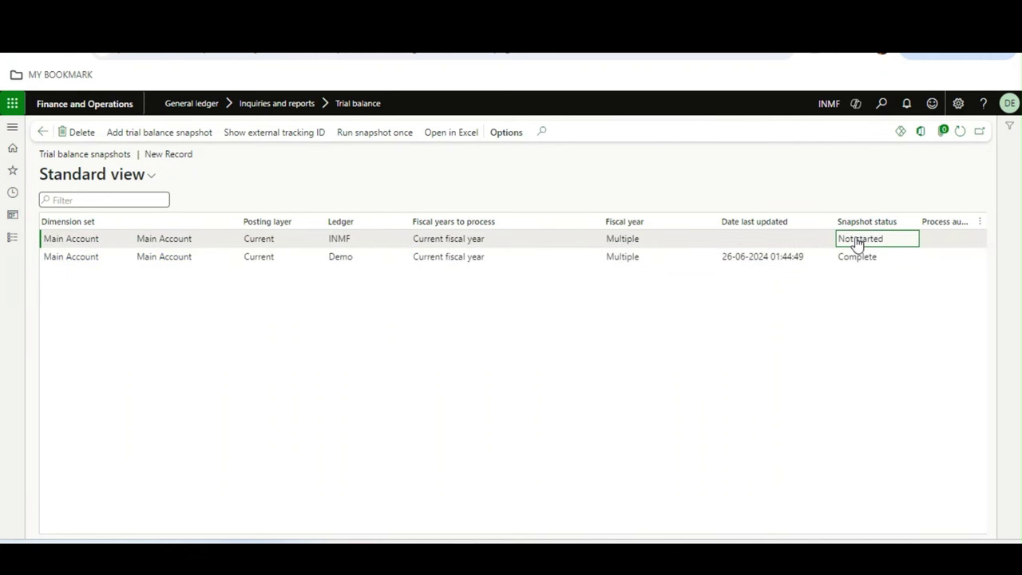
pyautogui.click(359, 135)
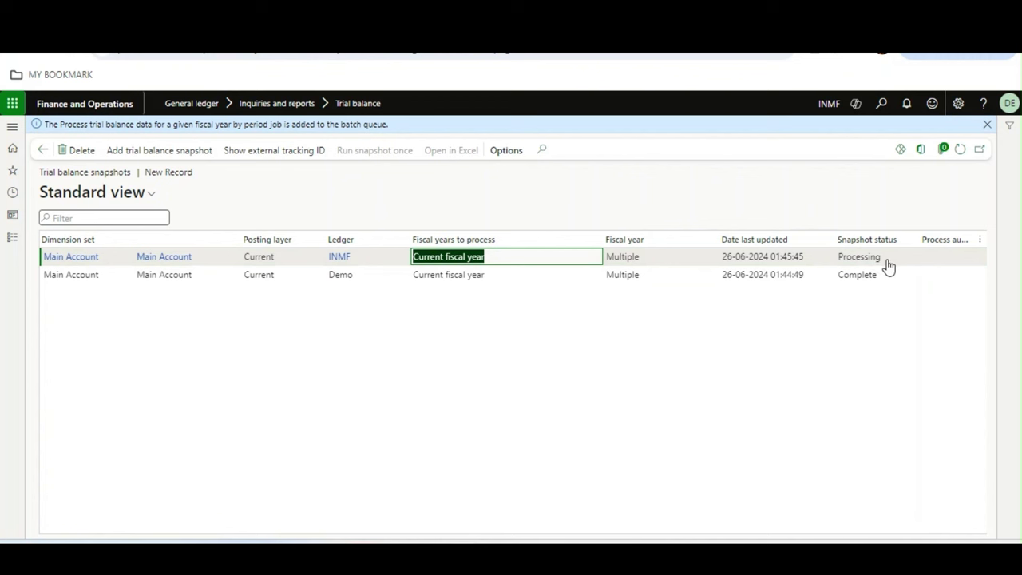
pyautogui.click(887, 260)
pyautogui.click(959, 149)
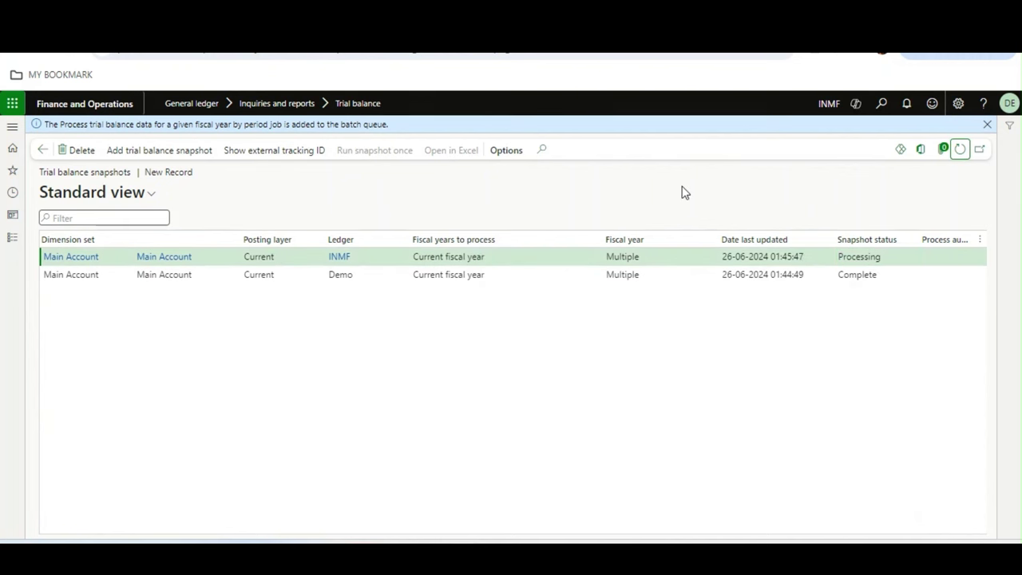
pyautogui.click(960, 152)
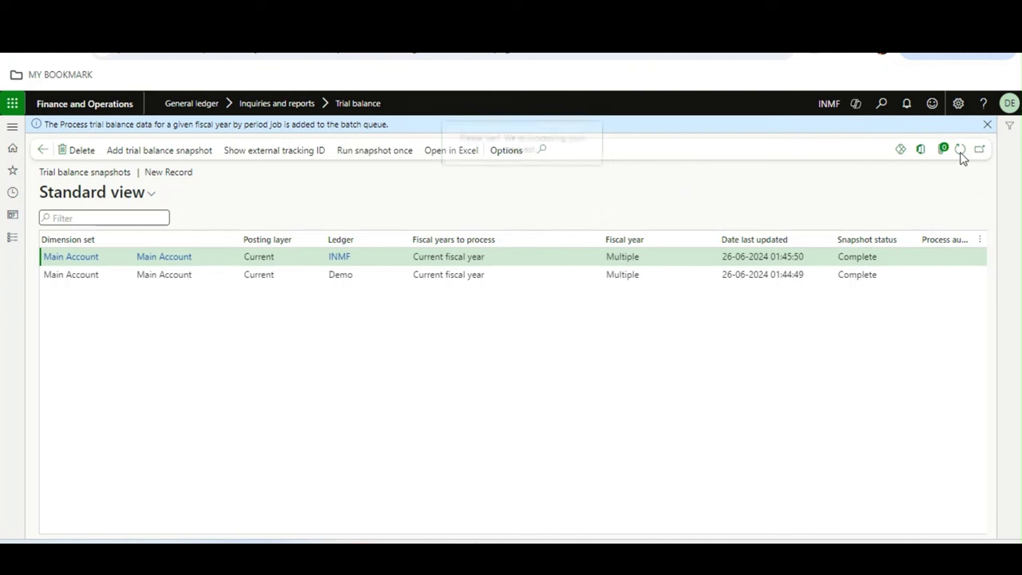
pyautogui.click(891, 259)
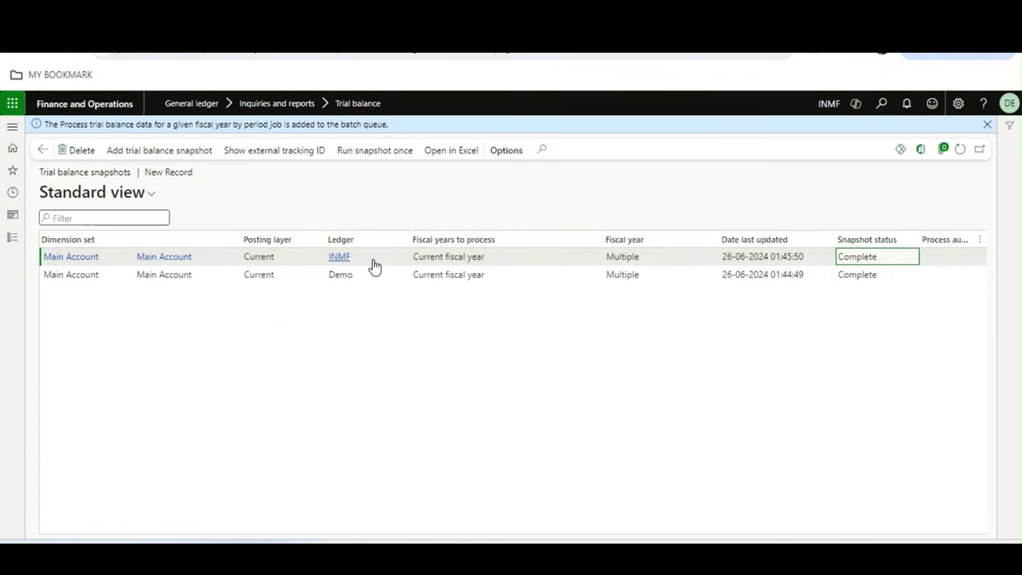
# - Download the snapshot data to Excel as LedgerTrialBalanceFiscalYearSnapshotDataEntity (25).xlsx
pyautogui.click(434, 262)
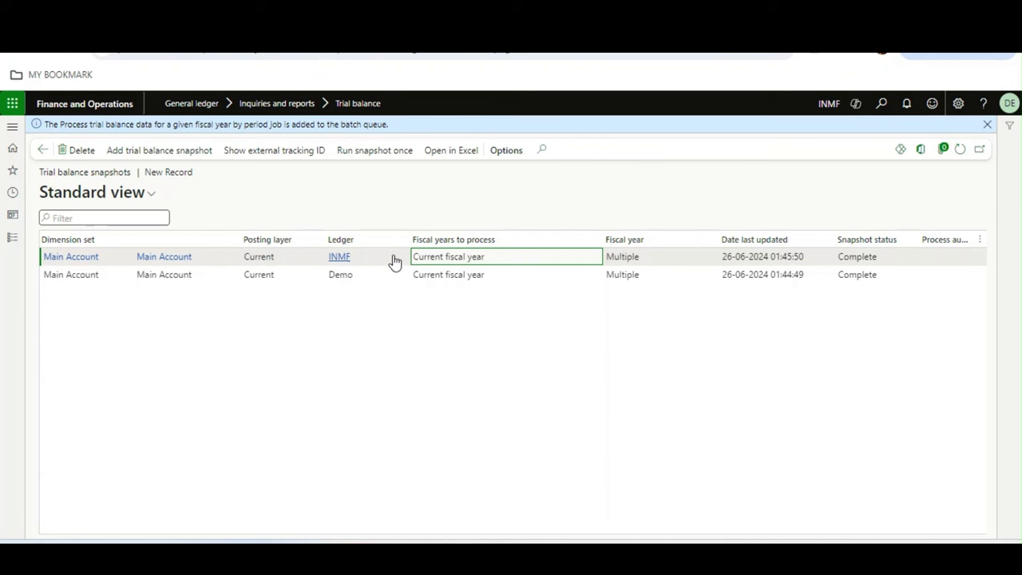
pyautogui.click(448, 154)
pyautogui.click(830, 202)
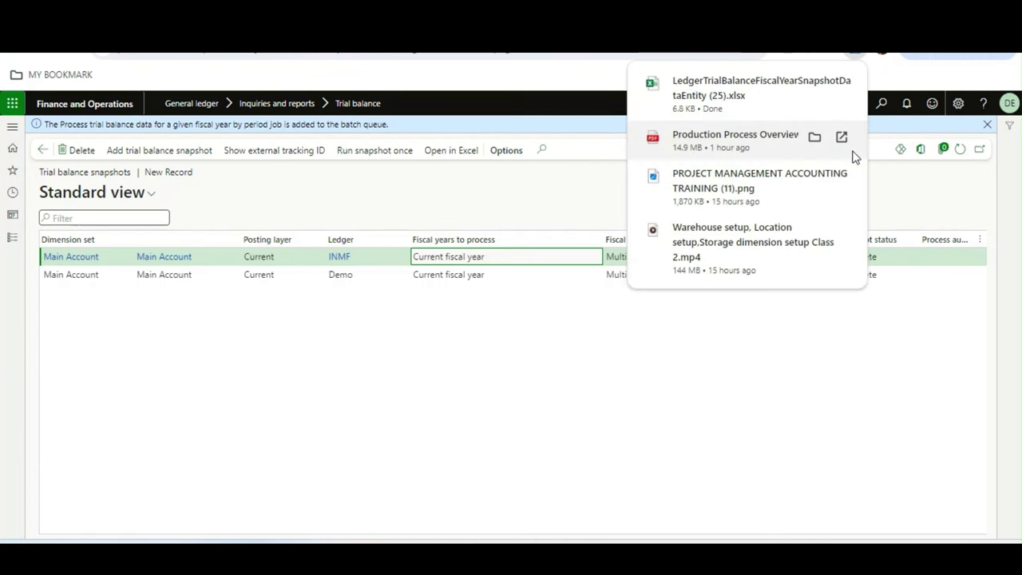
# - Open LedgerTrialBalanceFiscalYearSnapshotDataEntity (25).xlsx from the browser downloads in Excel
pyautogui.click(749, 103)
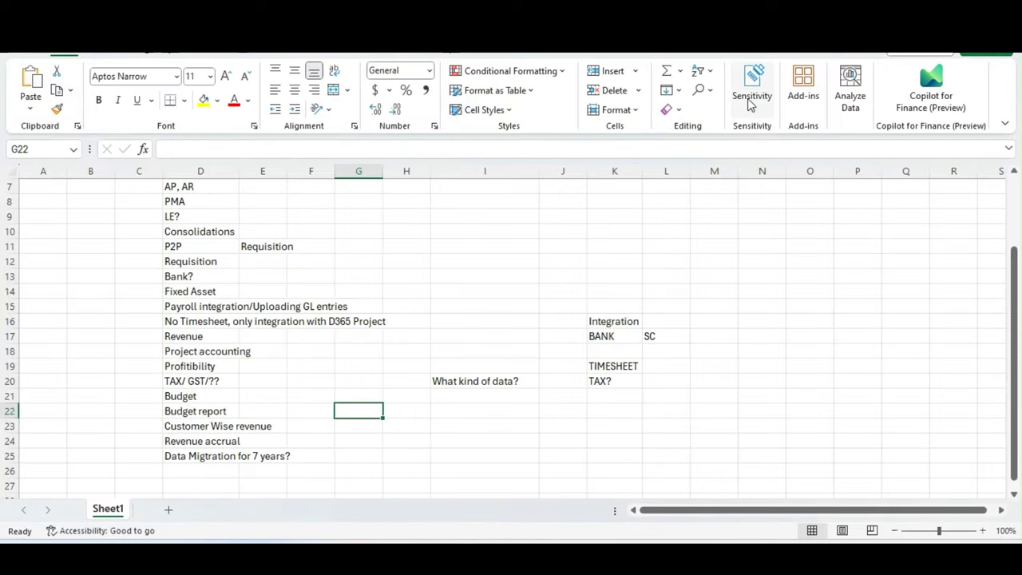
pyautogui.click(525, 300)
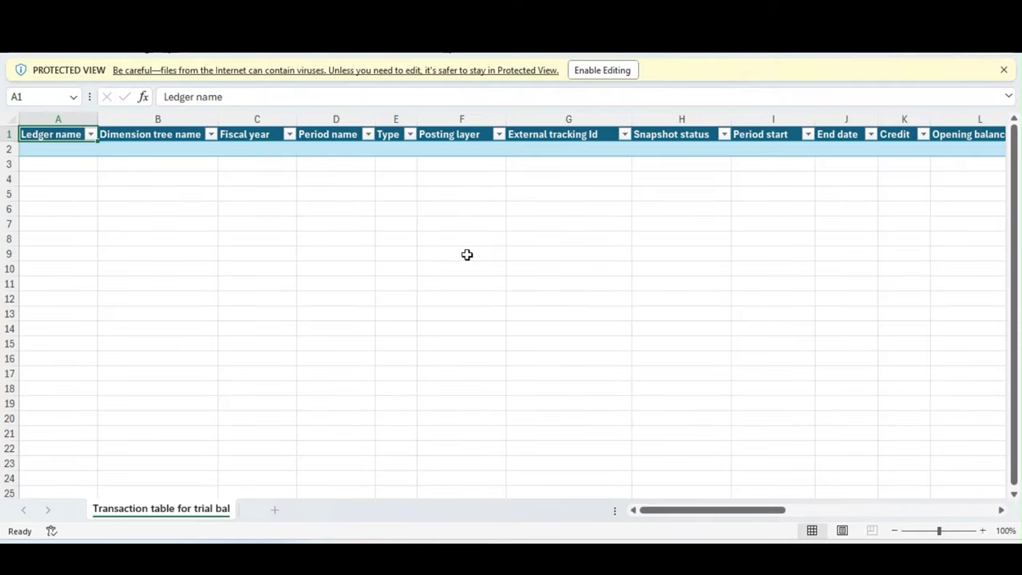
# - Enable editing so the Dynamics data connector fills the table with INMF Main Account rows
pyautogui.click(466, 256)
pyautogui.click(602, 76)
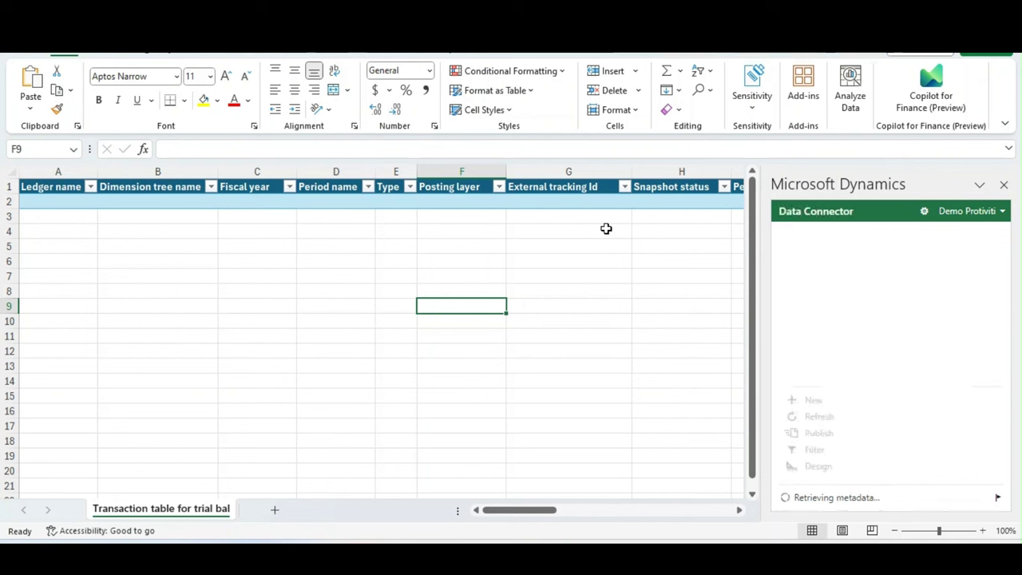
pyautogui.click(522, 214)
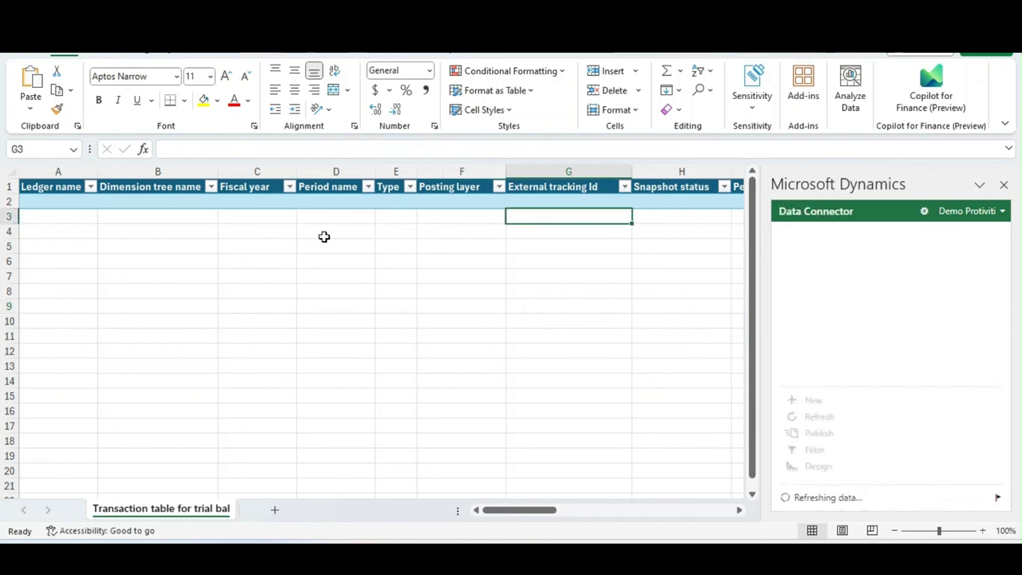
pyautogui.click(79, 231)
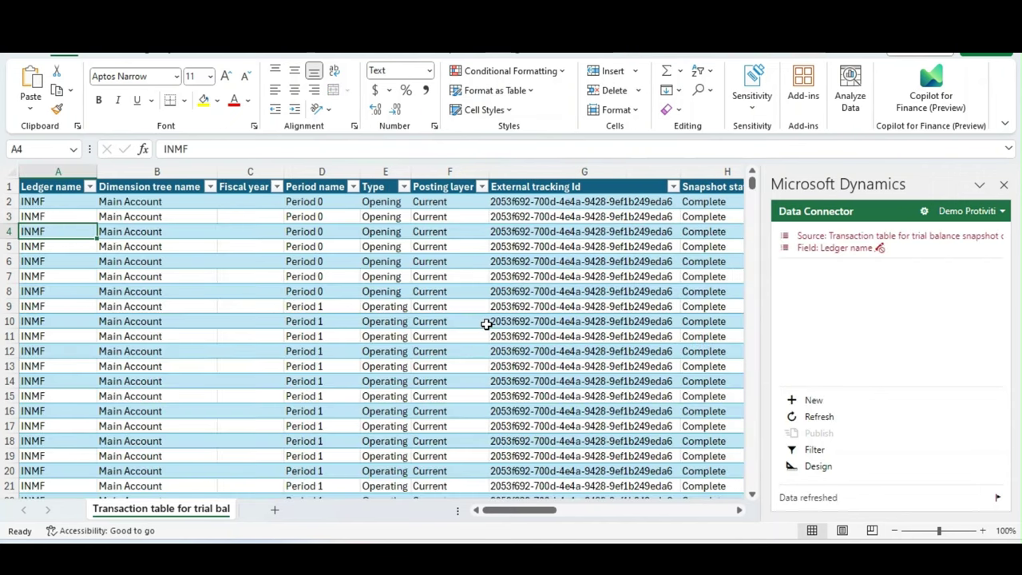
pyautogui.click(67, 219)
pyautogui.press('Up')
pyautogui.press('Up')
pyautogui.hotkey('alt', 'Down')
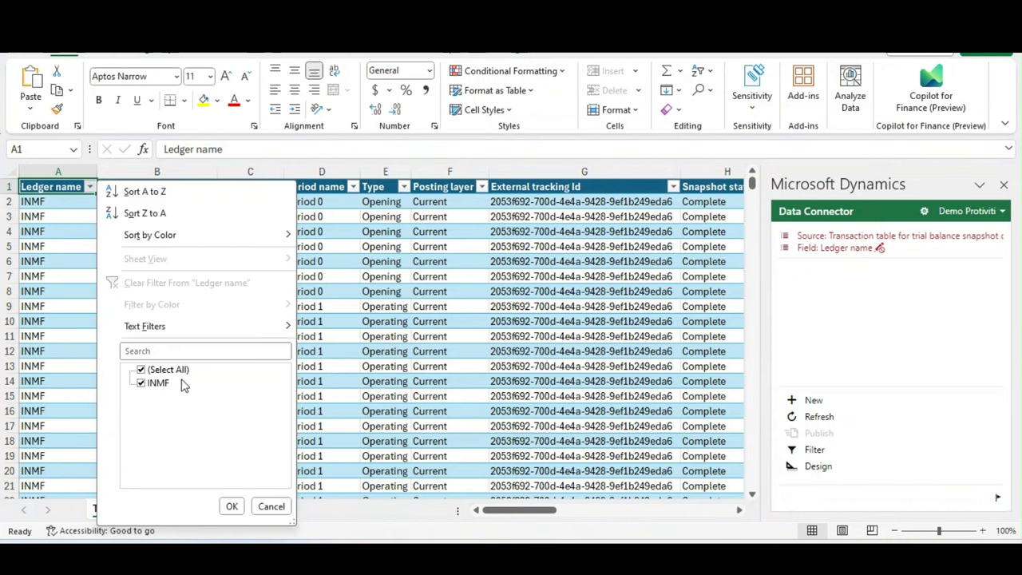
# - Clear the Data Connector's record filter and refresh so the table loads Demo ledger rows instead of INMF
pyautogui.press('Escape')
pyautogui.click(346, 307)
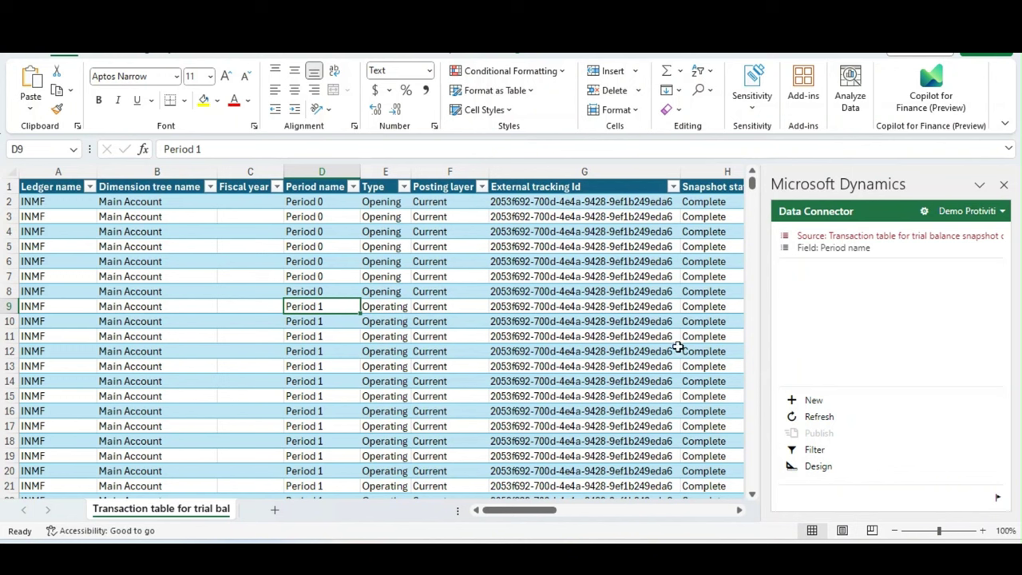
pyautogui.click(812, 452)
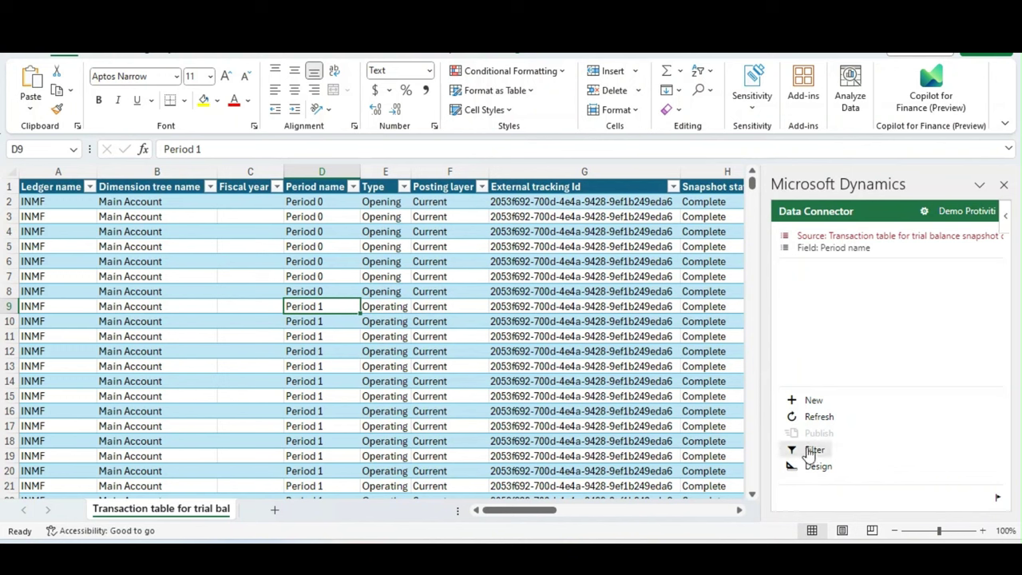
pyautogui.click(928, 314)
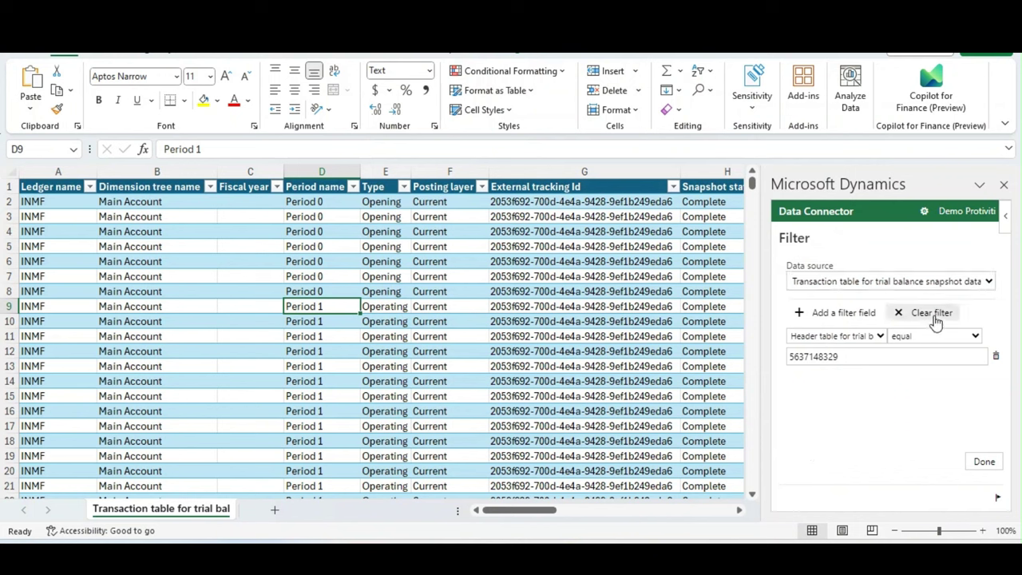
pyautogui.click(984, 462)
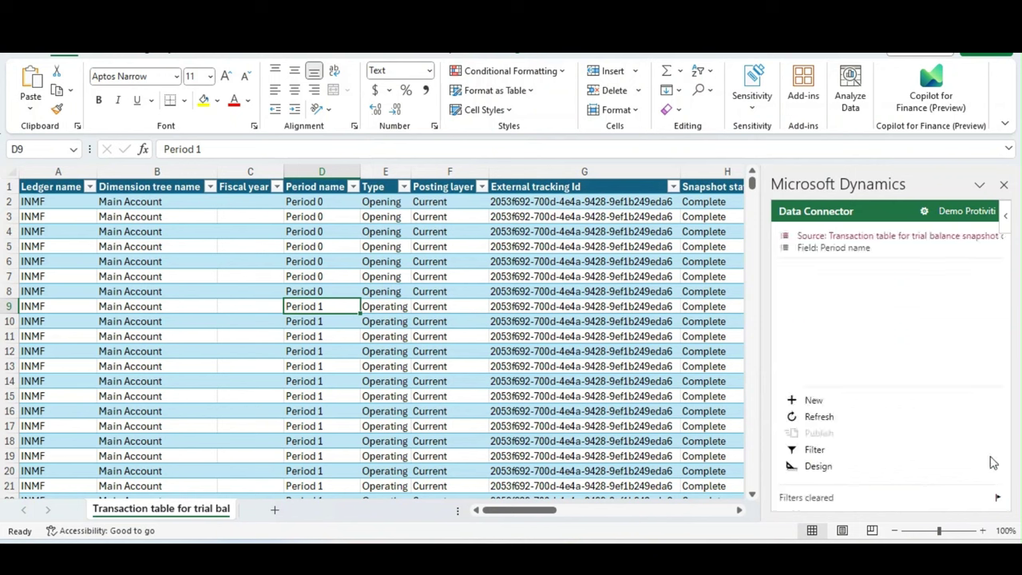
pyautogui.click(830, 423)
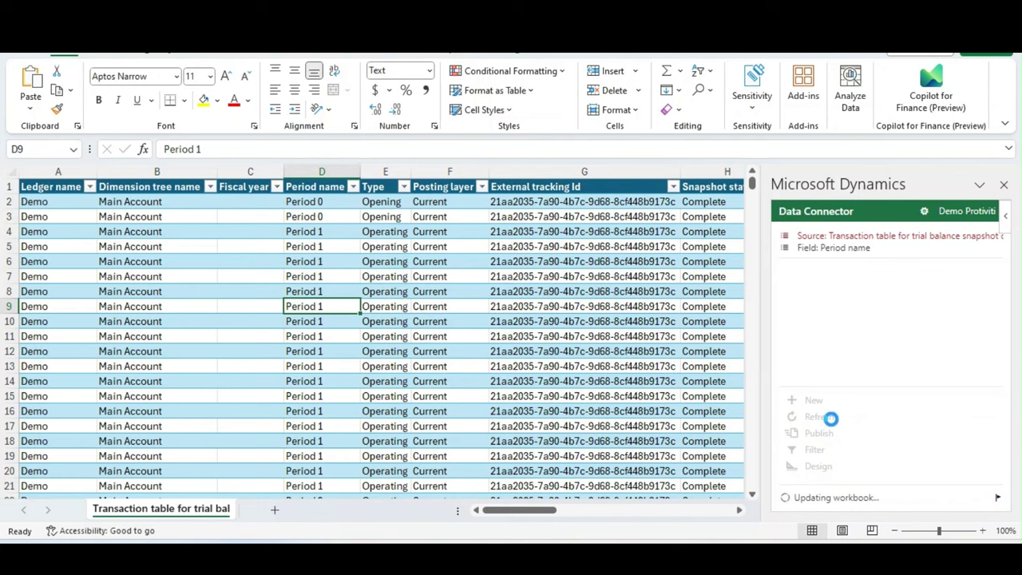
# - Review the Ledger name filter options and scan the header row to find Dimension value 1
pyautogui.click(165, 249)
pyautogui.press('Left')
pyautogui.press('Up')
pyautogui.press('Up')
pyautogui.press('Up')
pyautogui.press('Up')
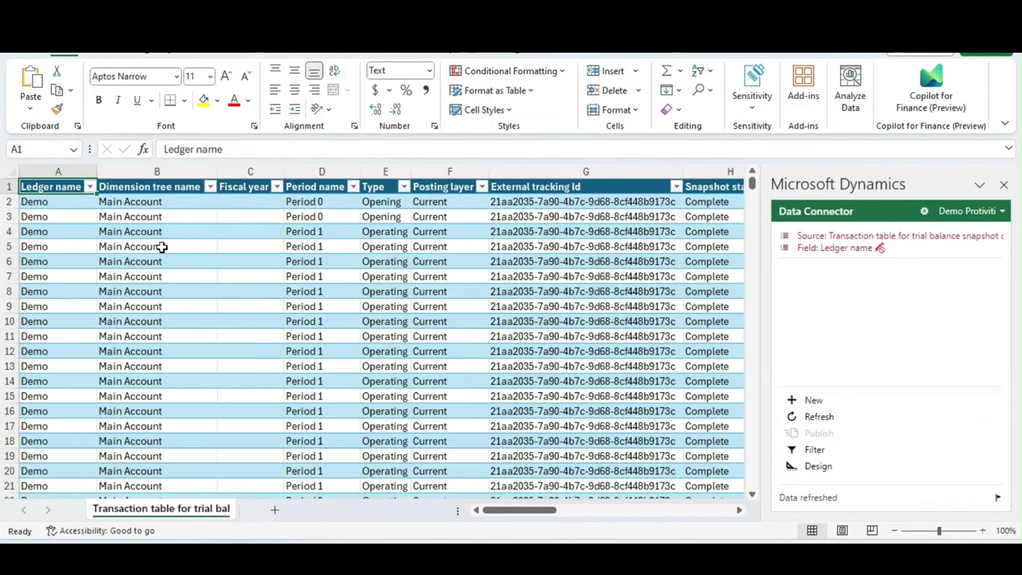
pyautogui.hotkey('alt', 'Down')
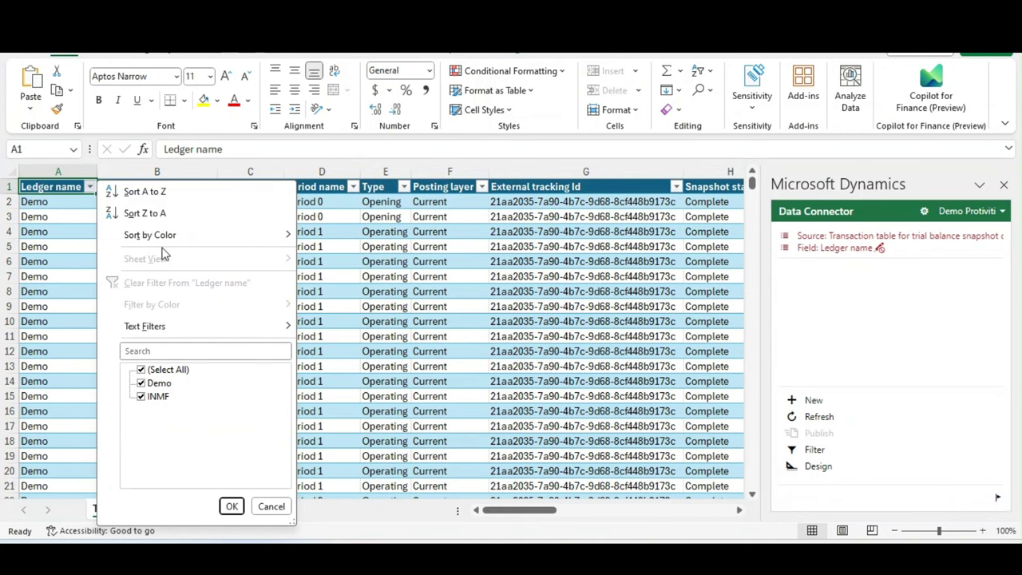
pyautogui.press('Escape')
pyautogui.press('Right')
pyautogui.press('Right')
pyautogui.press('Right')
pyautogui.press('Right')
pyautogui.press('Right')
pyautogui.press('Right')
pyautogui.press('Right')
pyautogui.press('Right')
pyautogui.press('Right')
pyautogui.press('Right')
pyautogui.press('Right')
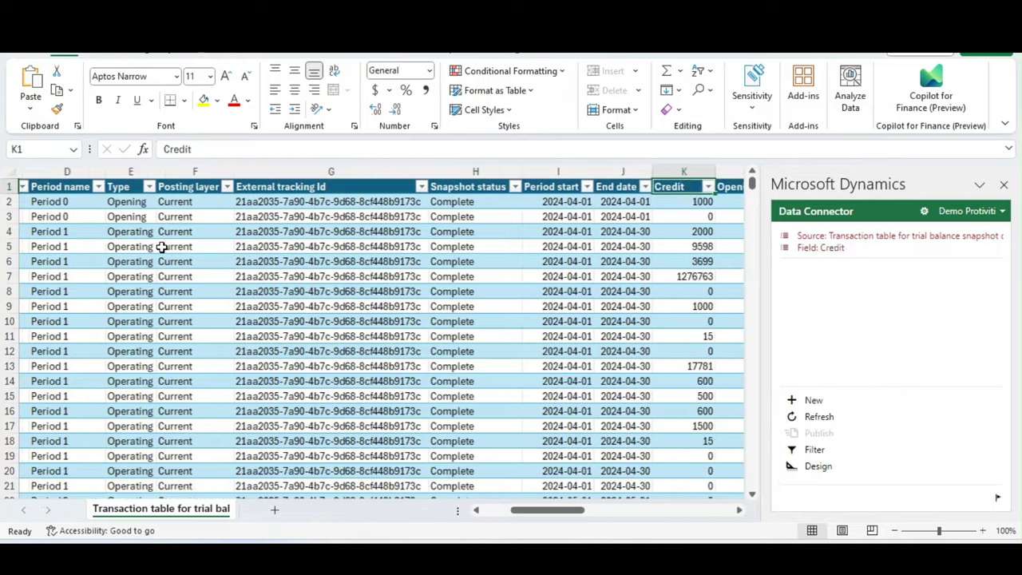
pyautogui.press('Right')
pyautogui.press('Right')
pyautogui.press('Right')
pyautogui.press('Left')
pyautogui.press('Left')
pyautogui.press('Left')
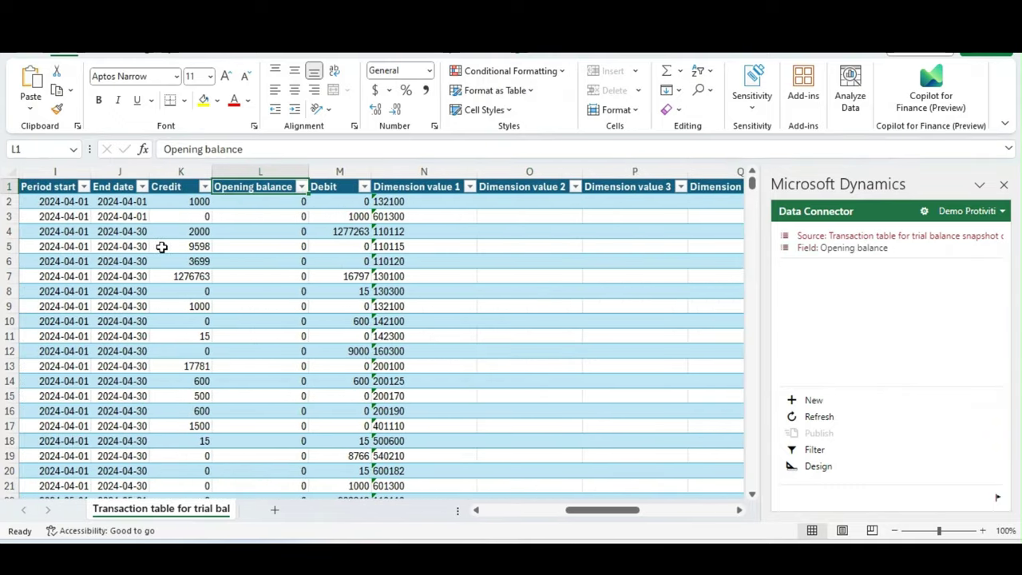
pyautogui.press('Right')
pyautogui.press('Right')
# - Filter the Dimension value 1 column to show only main account 110110
pyautogui.hotkey('alt', 'Down')
pyautogui.press('Tab')
pyautogui.press('Tab')
pyautogui.press('space')
pyautogui.press('Down')
pyautogui.press('space')
pyautogui.press('Return')
pyautogui.press('Down')
# - AutoSum the filtered Debit column below the table for a total of 908819
pyautogui.press('Left')
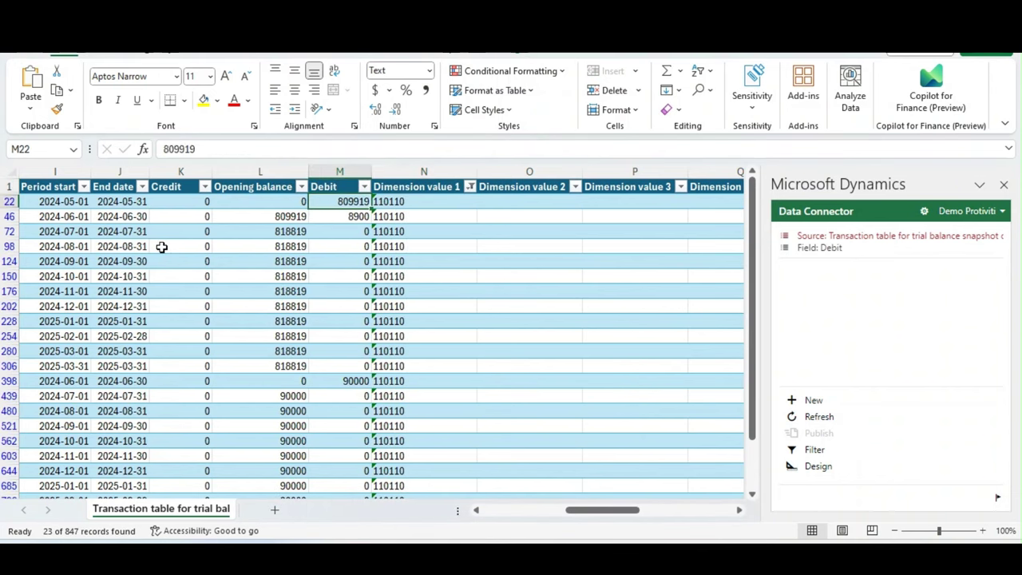
pyautogui.hotkey('ctrl', 'Down')
pyautogui.press('Down')
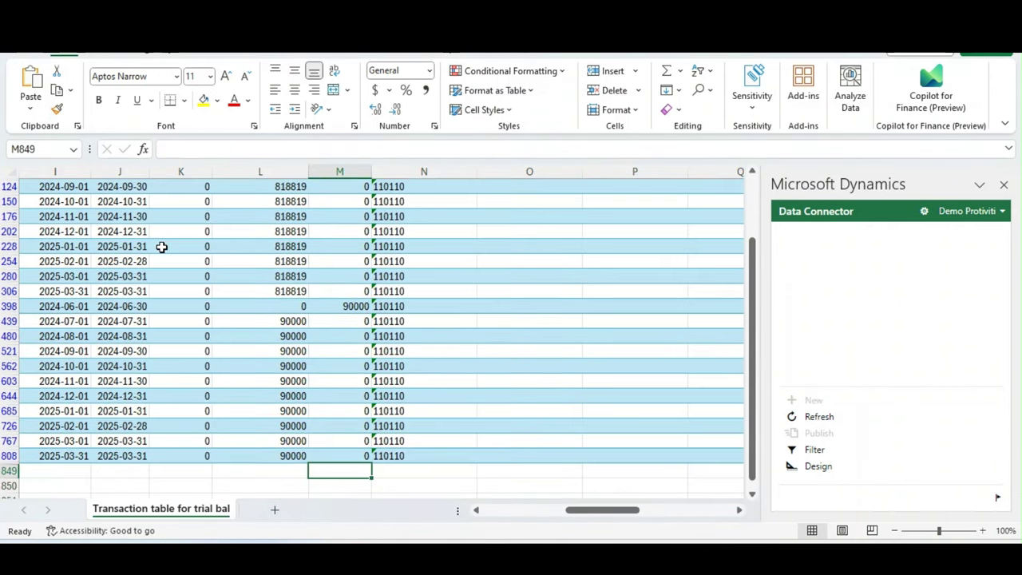
pyautogui.hotkey('alt', '=')
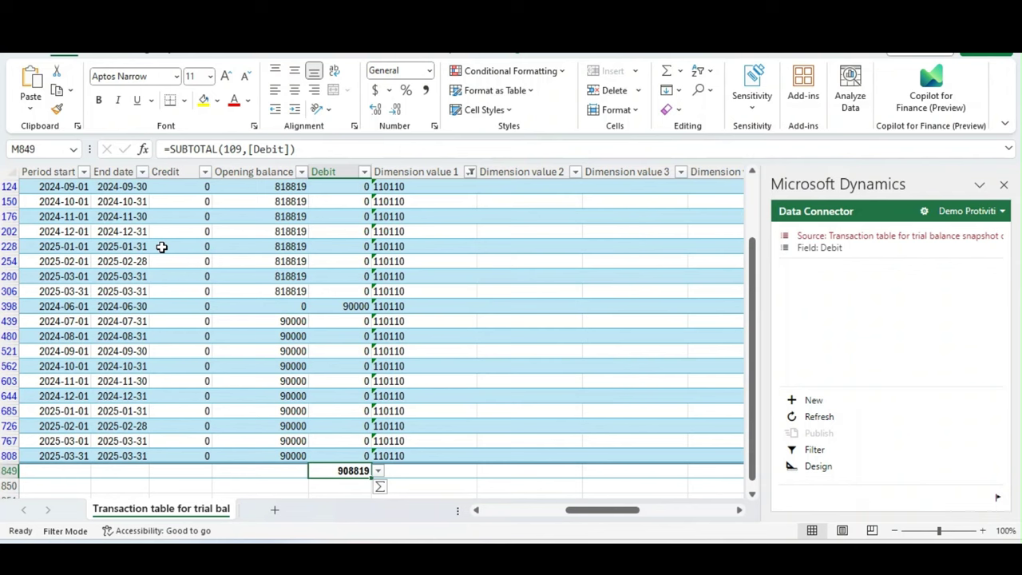
# - Return to the Ledger name header and review its filter options
pyautogui.press('Up')
pyautogui.hotkey('ctrl', 'Up')
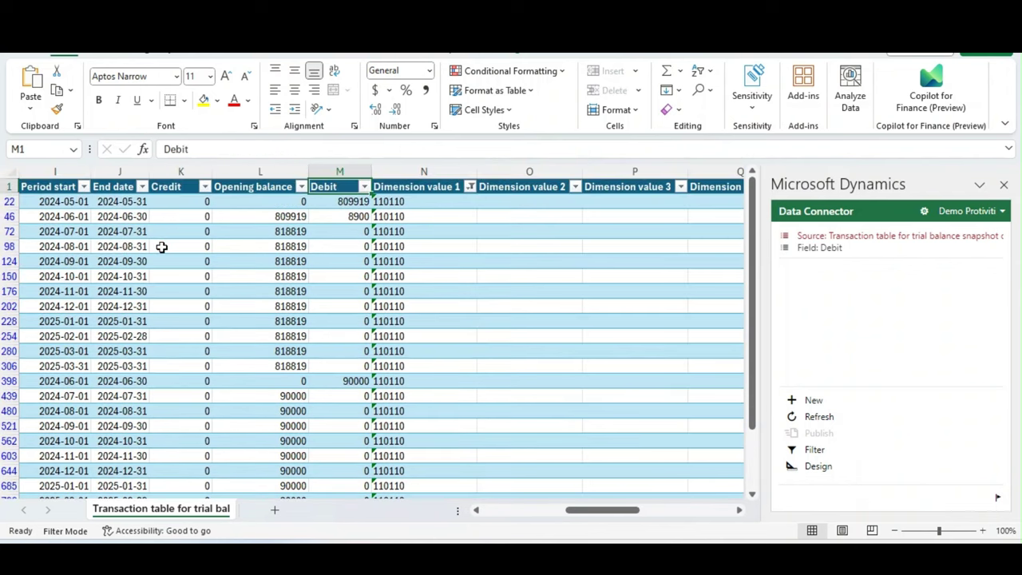
pyautogui.hotkey('ctrl', 'Left')
pyautogui.hotkey('alt', 'Down')
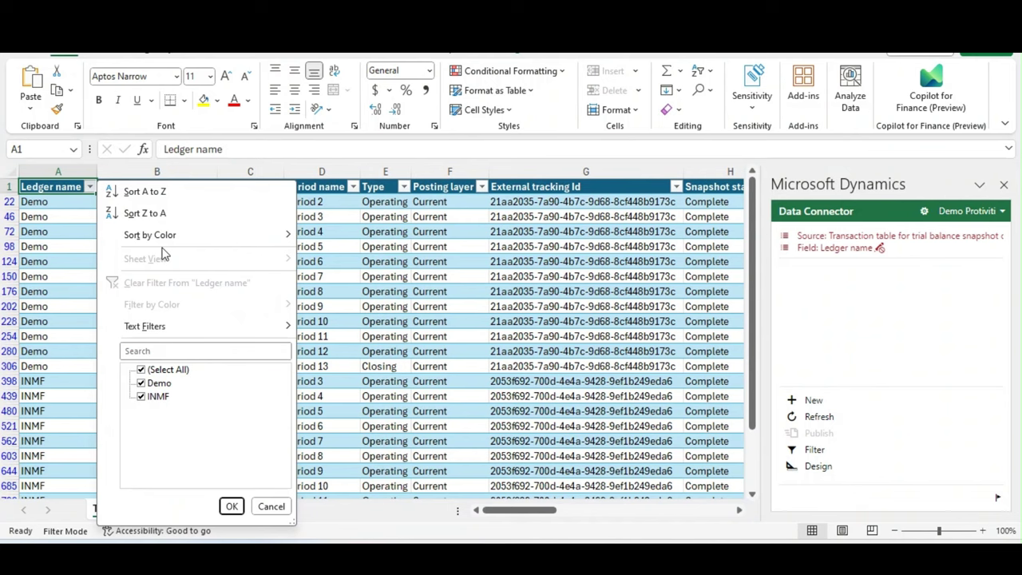
pyautogui.press('Escape')
# - Scan the date and dimension headers, check the trial balance snapshots page, then open the connector filter settings
pyautogui.press('Right')
pyautogui.press('Right')
pyautogui.press('Right')
pyautogui.press('Right')
pyautogui.press('Right')
pyautogui.press('Right')
pyautogui.press('Right')
pyautogui.press('Right')
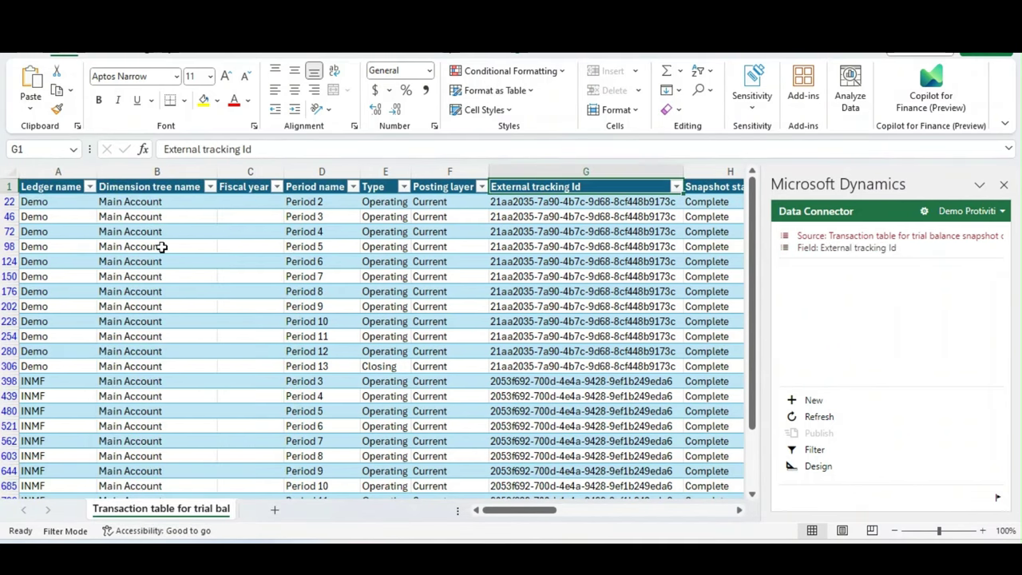
pyautogui.press('Right')
pyautogui.press('Right')
pyautogui.press('Right')
pyautogui.press('Right')
pyautogui.press('Left')
pyautogui.press('Left')
pyautogui.press('Left')
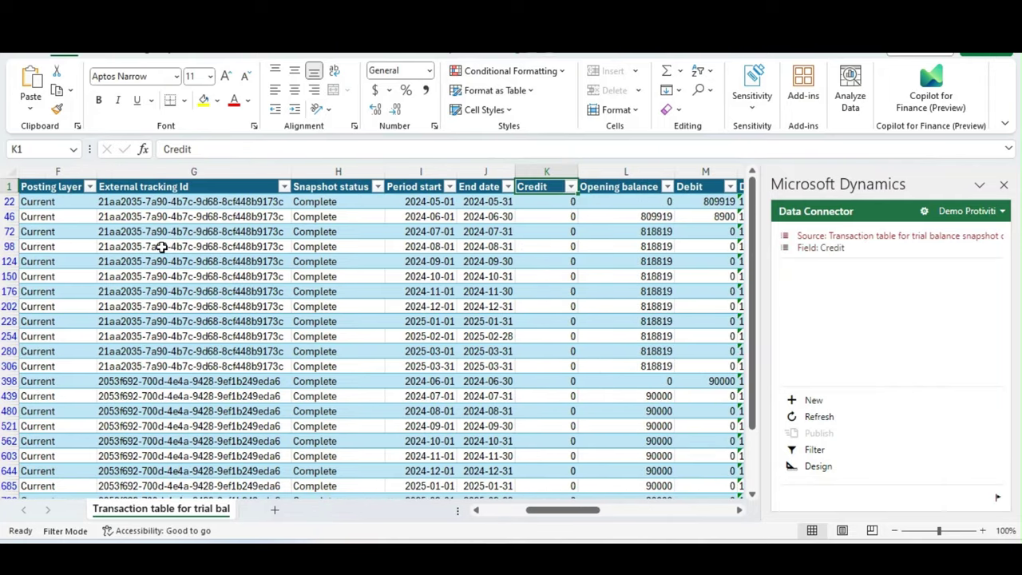
pyautogui.press('Left')
pyautogui.press('Right')
pyautogui.press('Right')
pyautogui.press('Right')
pyautogui.press('Right')
pyautogui.press('Right')
pyautogui.press('Right')
pyautogui.press('Right')
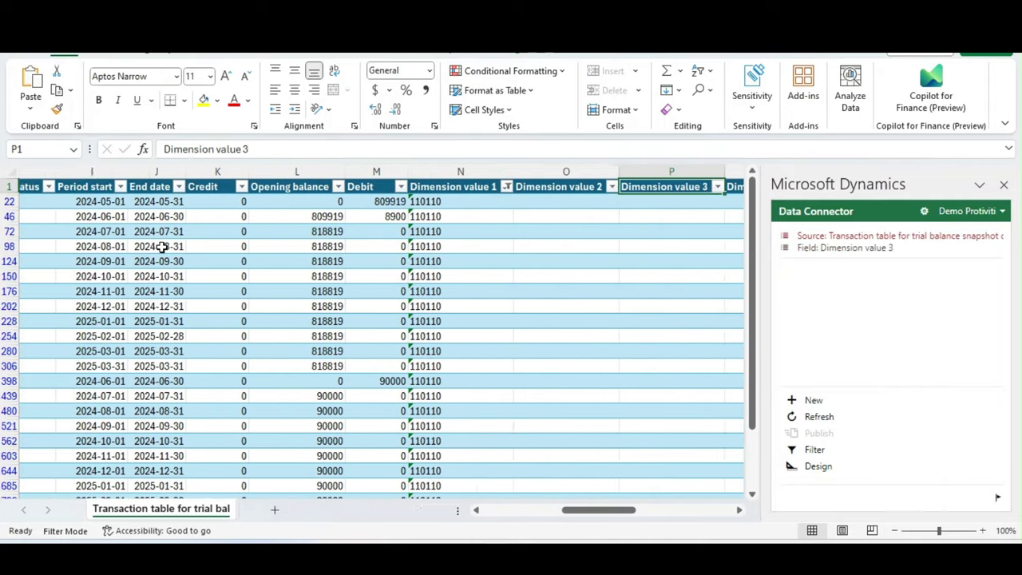
pyautogui.press('Left')
pyautogui.press('Left')
pyautogui.press('Left')
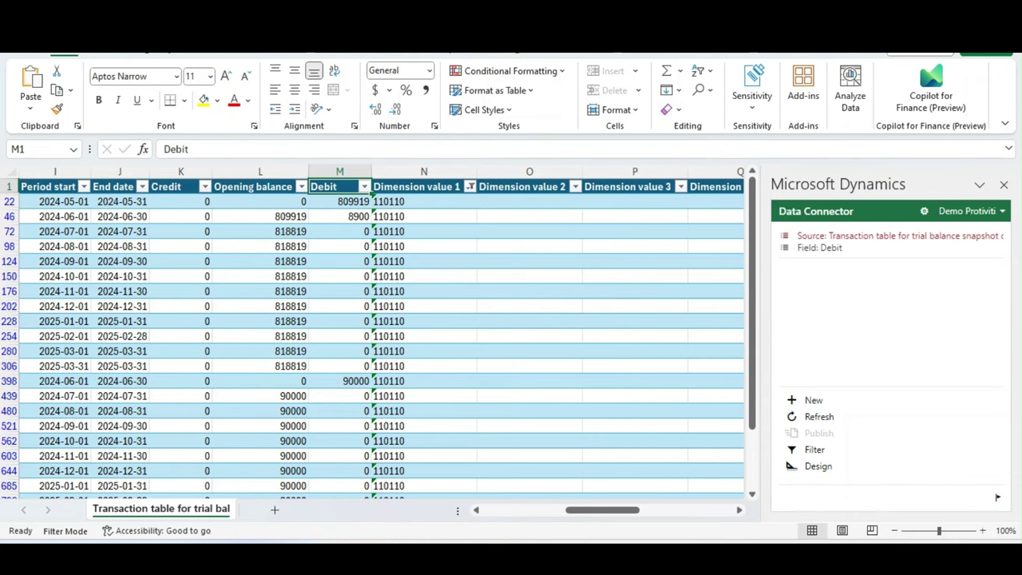
pyautogui.click(283, 483)
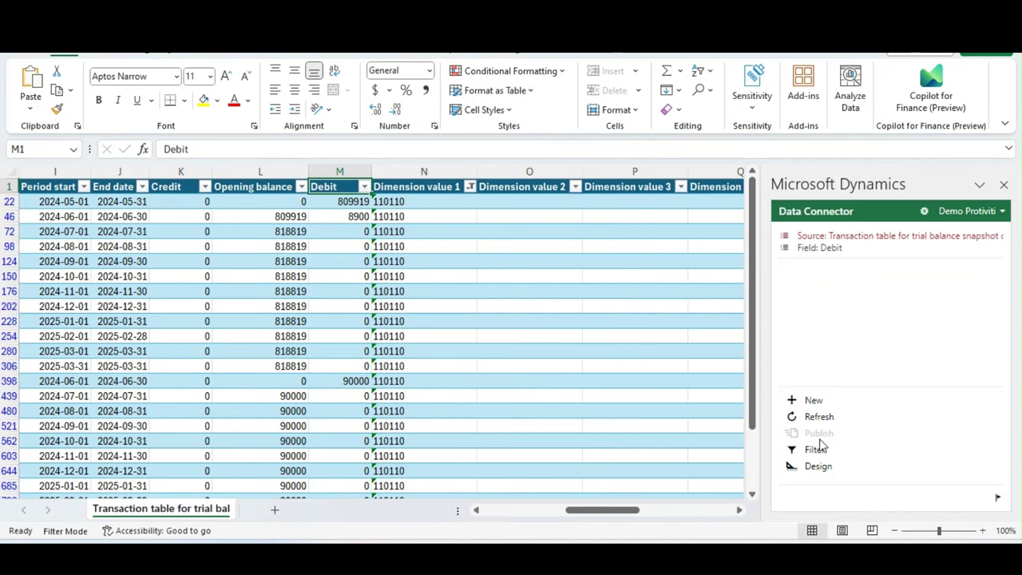
pyautogui.click(816, 450)
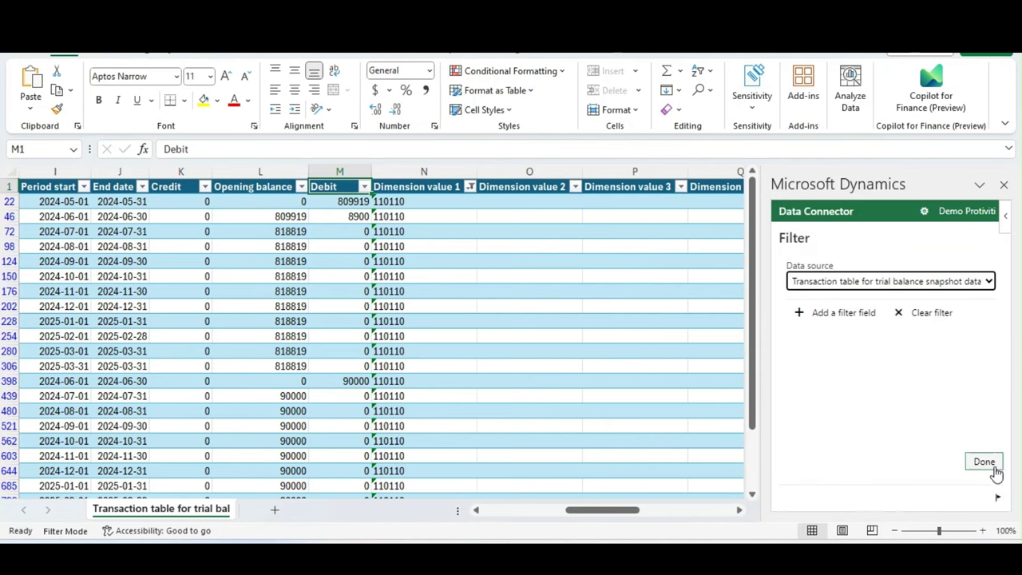
# - Close the connector's filter settings and review the Ledger name filter on the 110110 rows
pyautogui.click(984, 463)
pyautogui.click(147, 246)
pyautogui.press('Home')
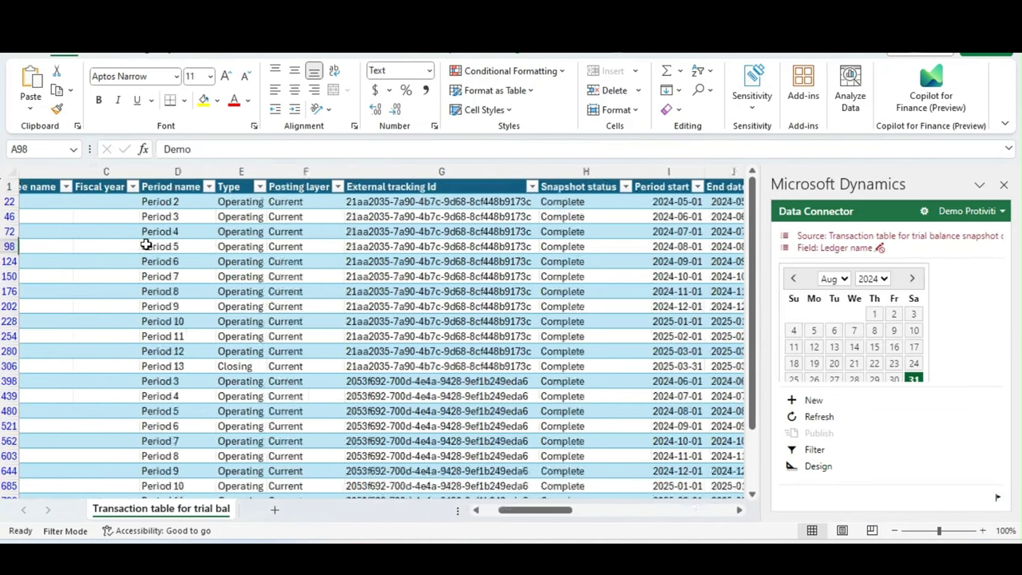
pyautogui.hotkey('ctrl', 'Home')
pyautogui.hotkey('alt', 'Down')
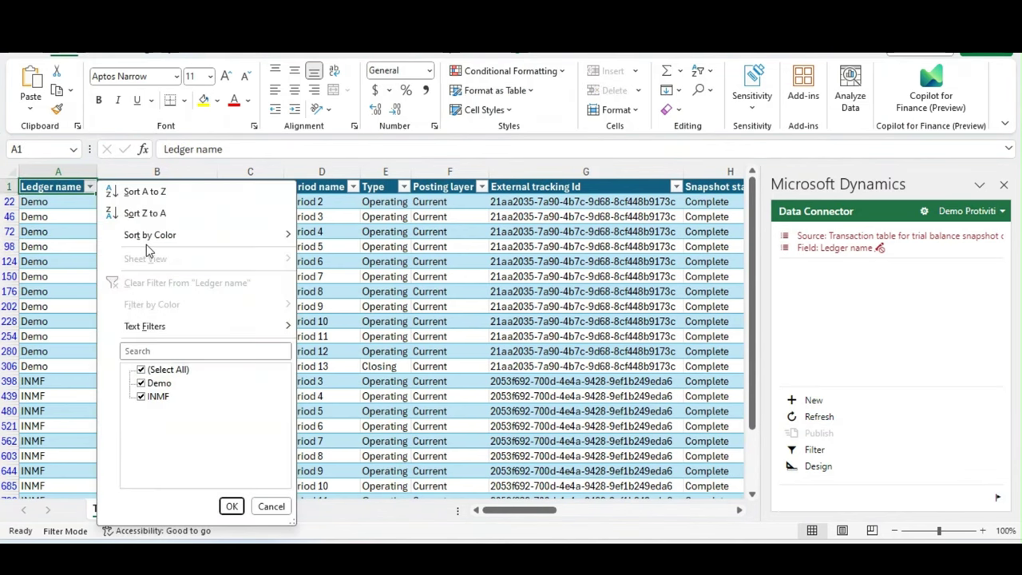
pyautogui.press('Escape')
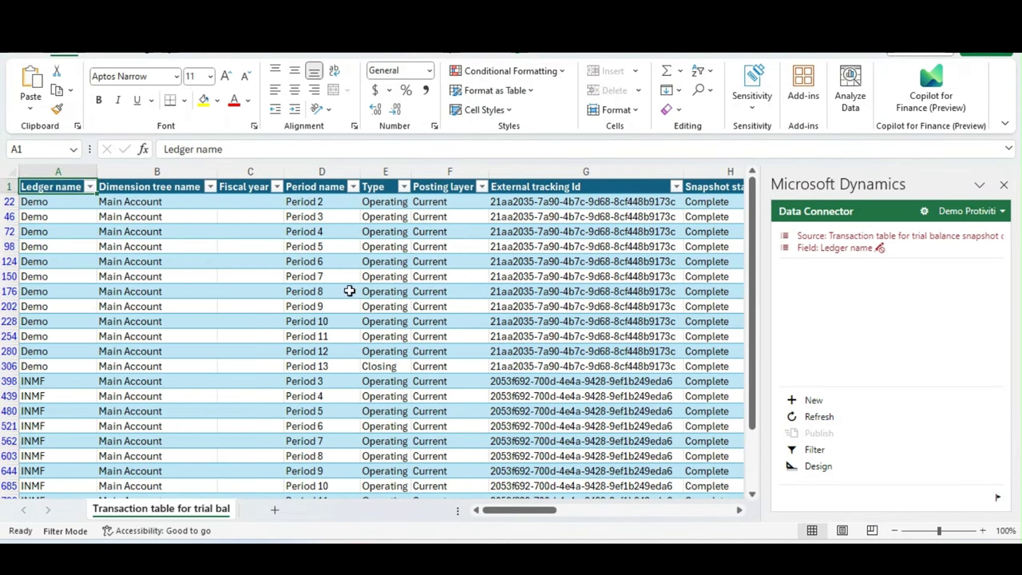
# - Inspect the Type, period start and end date cells of the Period 8 row 176
pyautogui.click(363, 292)
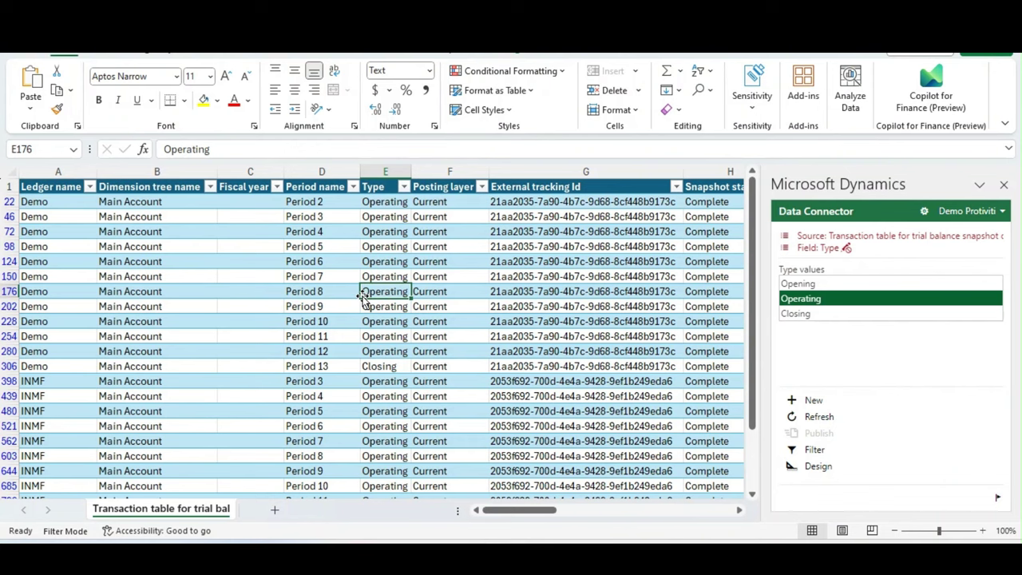
pyautogui.press('Right')
pyautogui.press('Right')
pyautogui.press('Right')
pyautogui.press('Right')
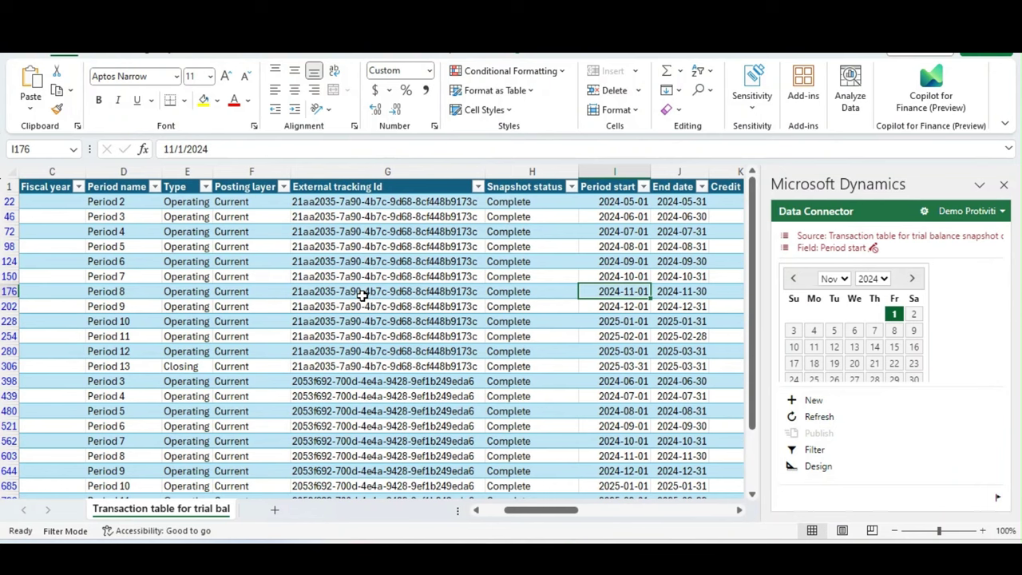
pyautogui.press('Right')
pyautogui.press('Right')
pyautogui.press('Right')
pyautogui.press('Right')
pyautogui.press('Right')
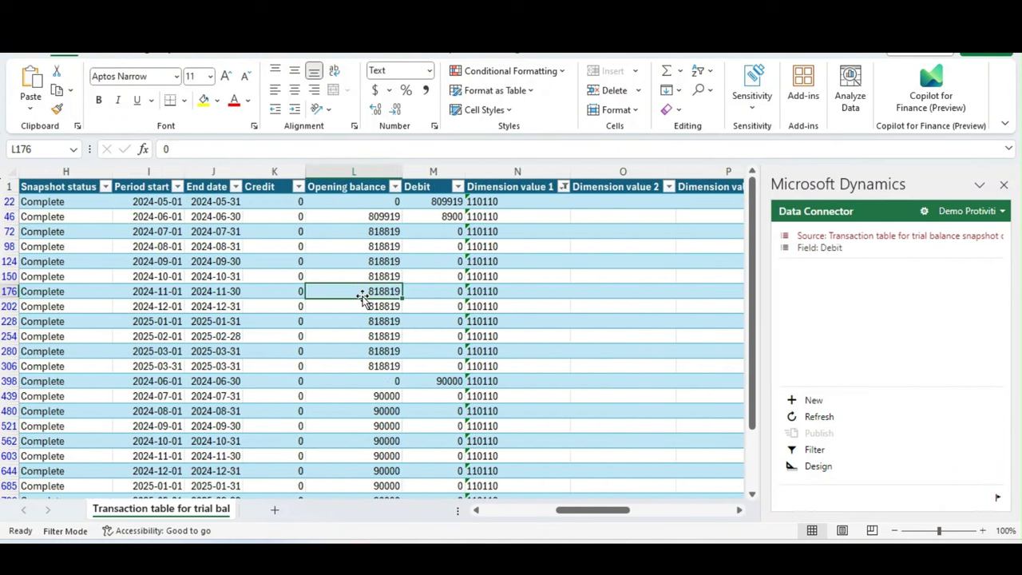